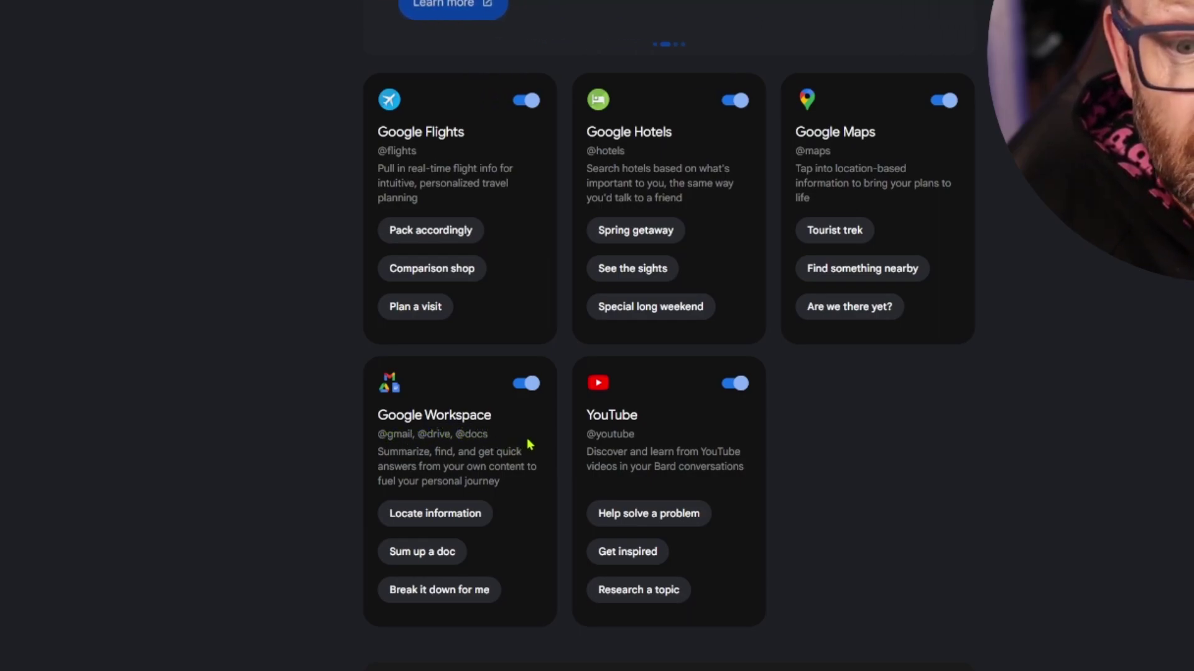
{"action": "scroll", "coordinate": [466, 485], "scroll_direction": "down", "scroll_amount": 1}
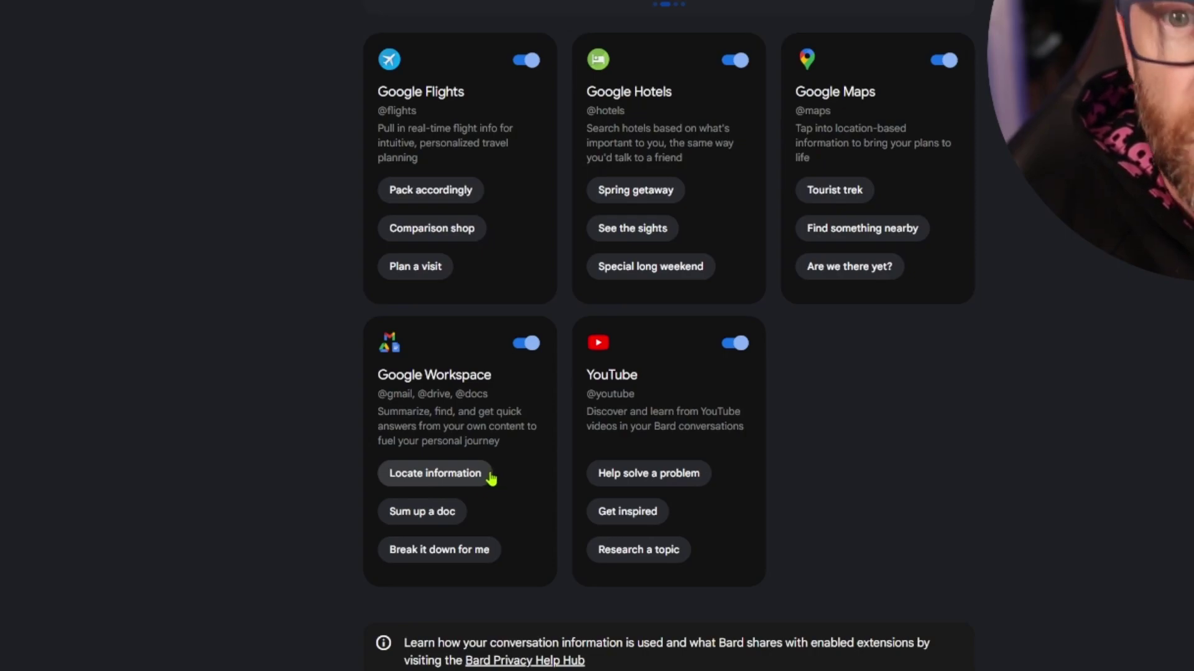
{"action": "scroll", "coordinate": [490, 478], "scroll_direction": "up", "scroll_amount": 1}
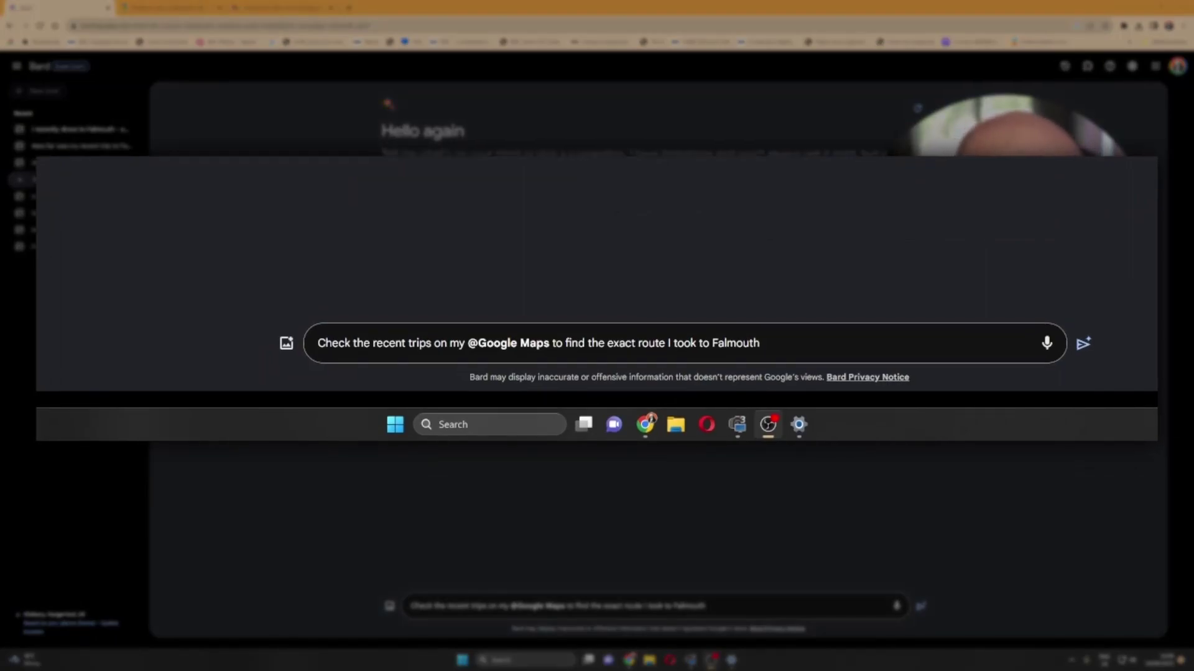
{"action": "type", "text": "@"}
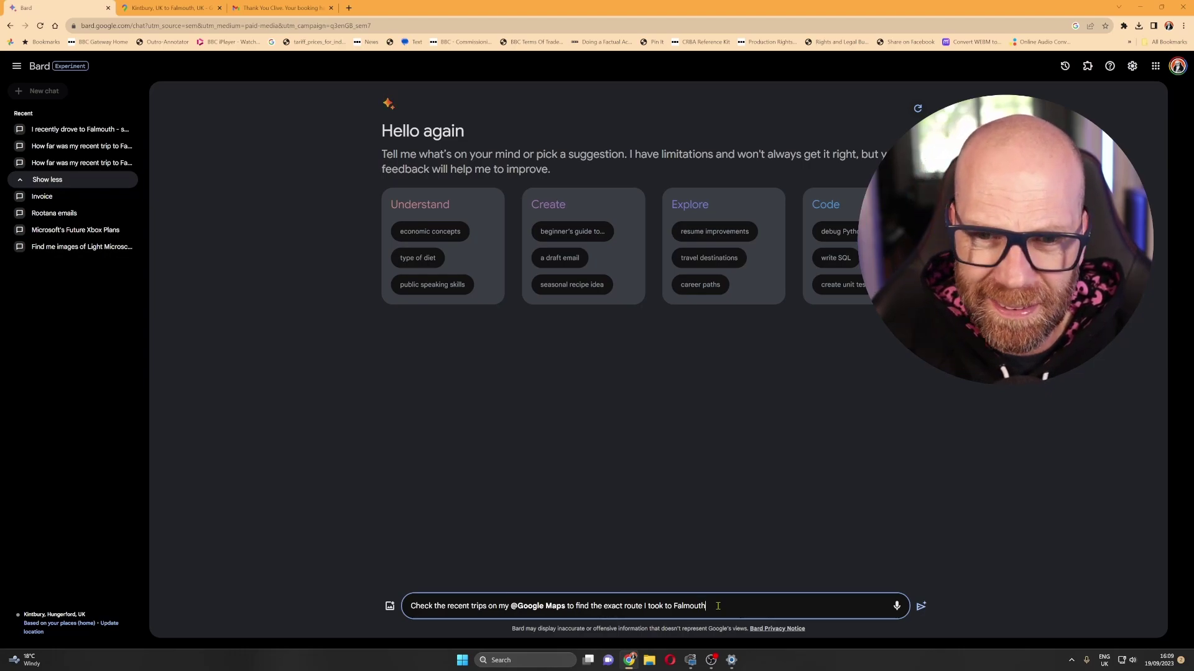
{"action": "key", "text": "Return"}
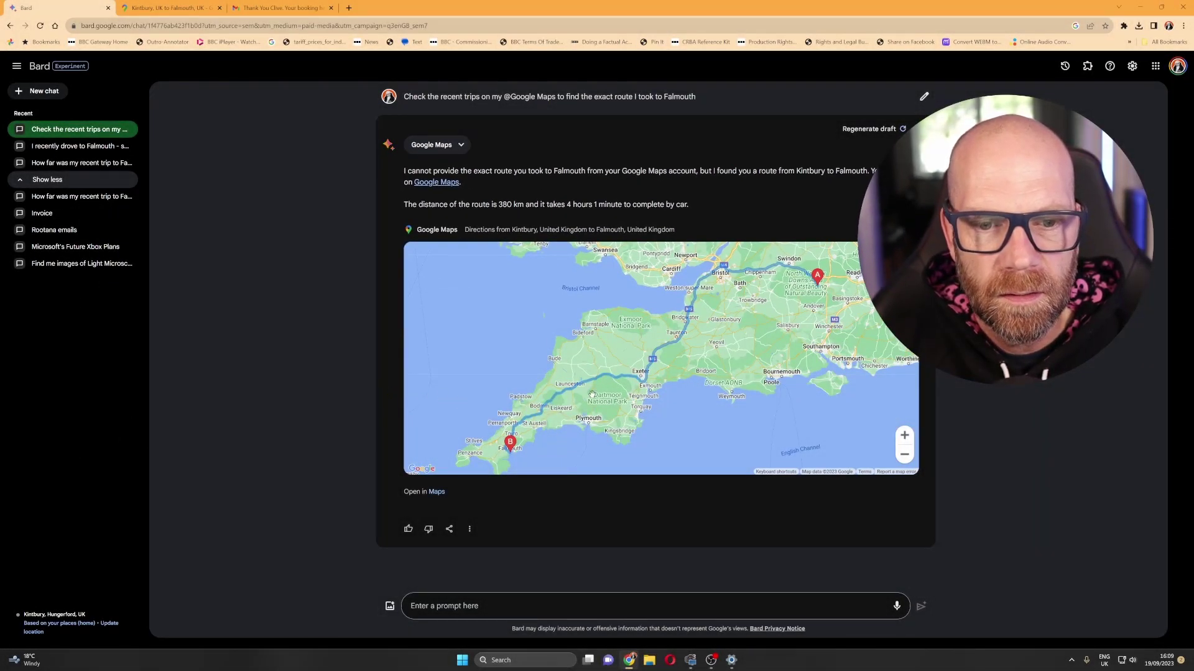
{"action": "type", "text": "How much was my rec"}
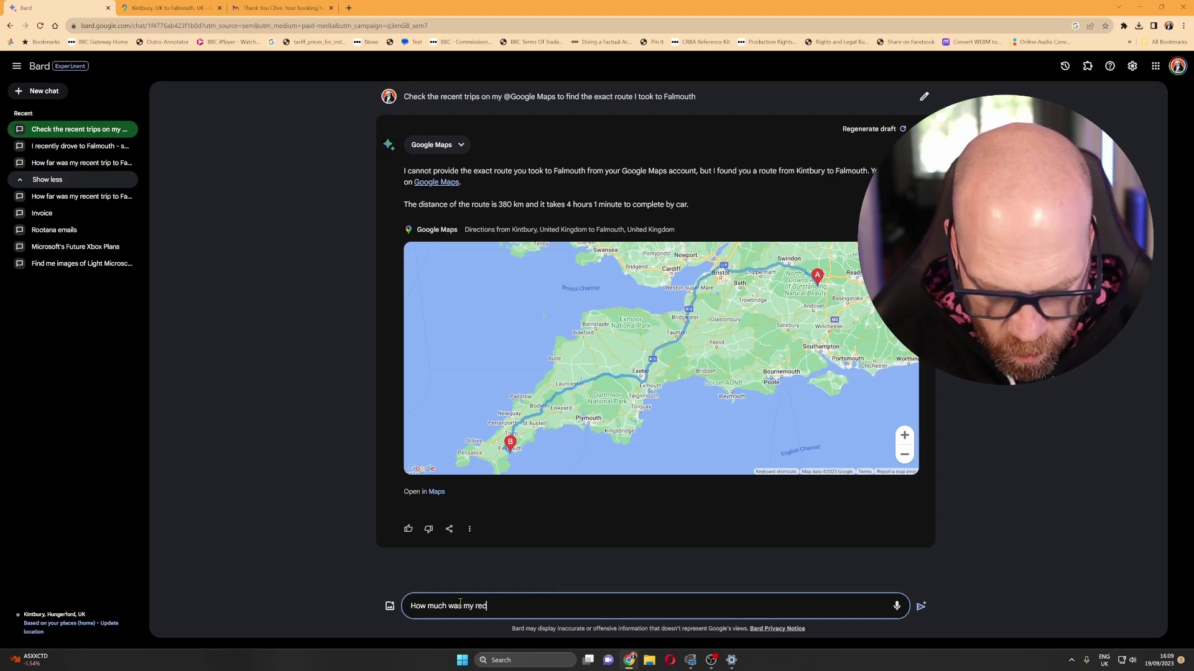
{"action": "type", "text": " Pr"}
{"action": "type", "text": "emier Inn bill"}
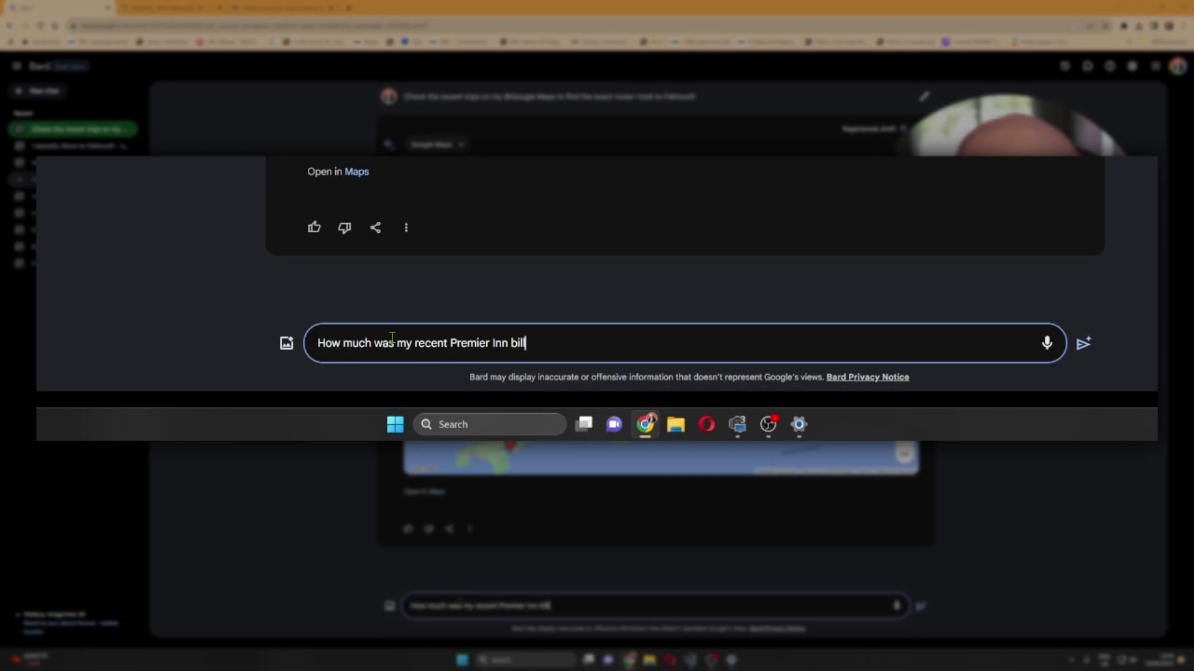
{"action": "type", "text": "?"}
{"action": "key", "text": "Return"}
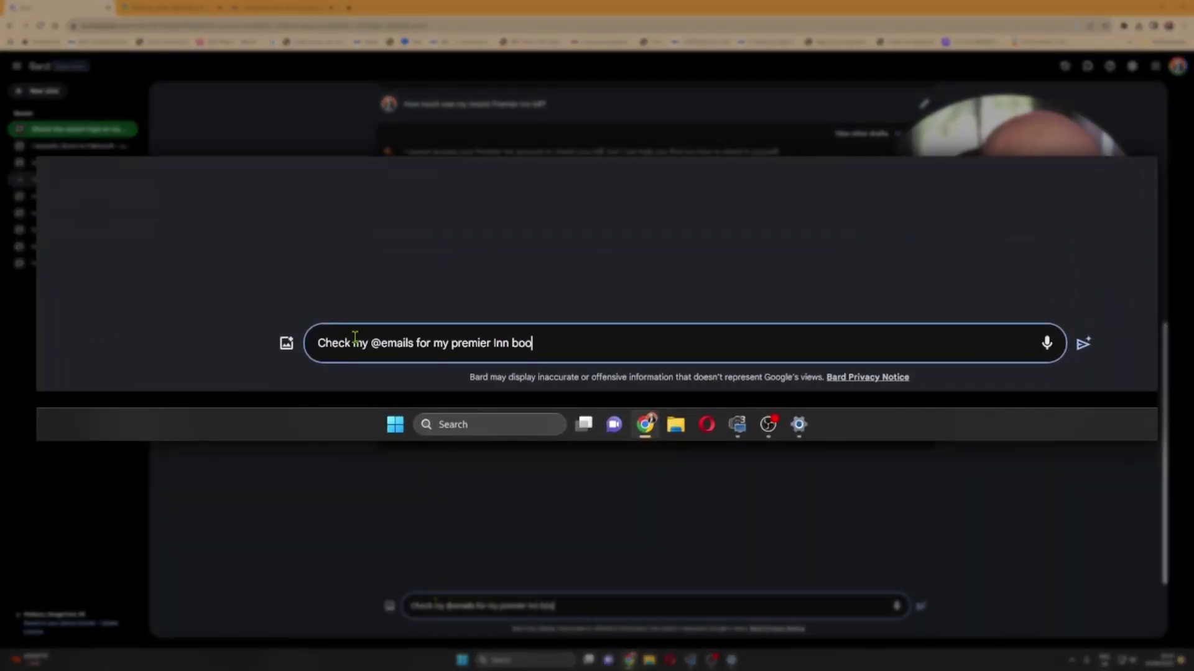
{"action": "type", "text": "g"}
{"action": "key", "text": "Return"}
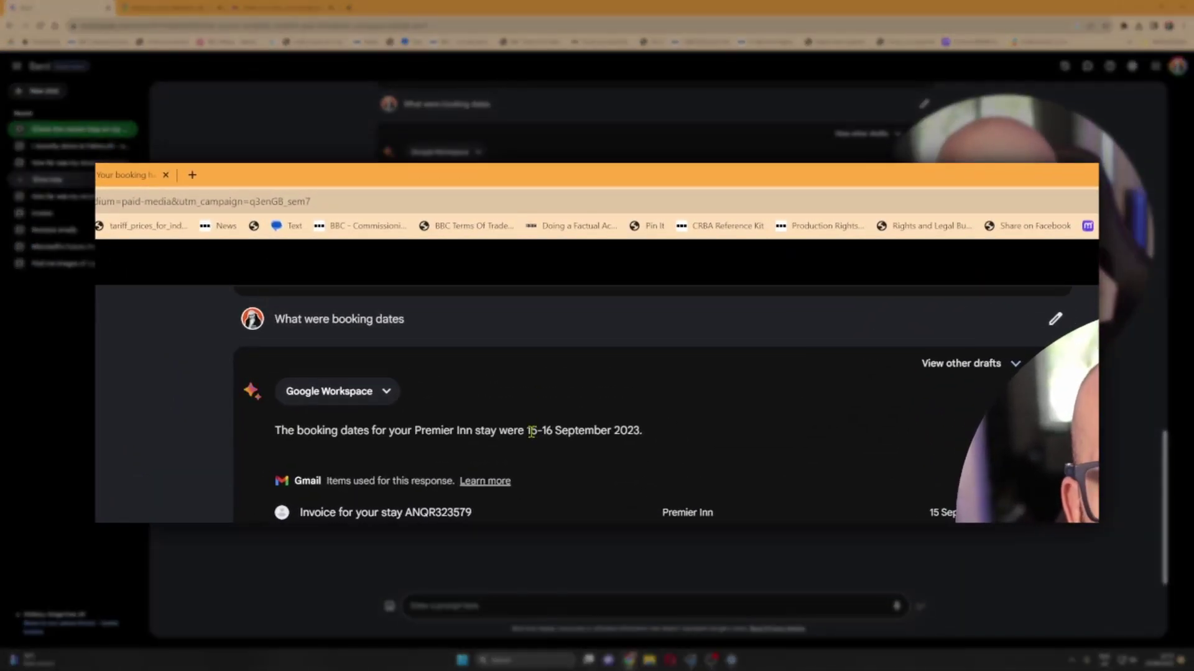
{"action": "left_click_drag", "start_coordinate": [546, 352], "coordinate": [646, 352]}
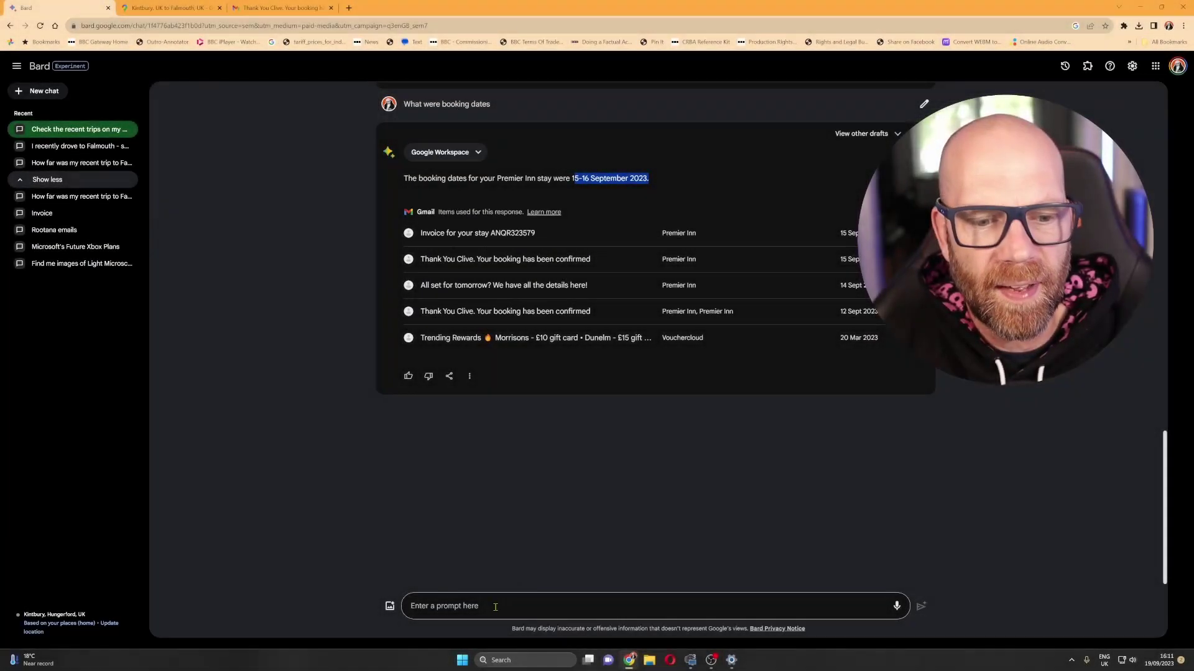
Step: Ask Bard 'What other hotels are near by', correcting a typo first
{"action": "left_click", "coordinate": [498, 605]}
{"action": "type", "text": "What othje"}
{"action": "key", "text": "BackSpace"}
{"action": "key", "text": "BackSpace"}
{"action": "key", "text": "BackSpace"}
{"action": "type", "text": "er hotel"}
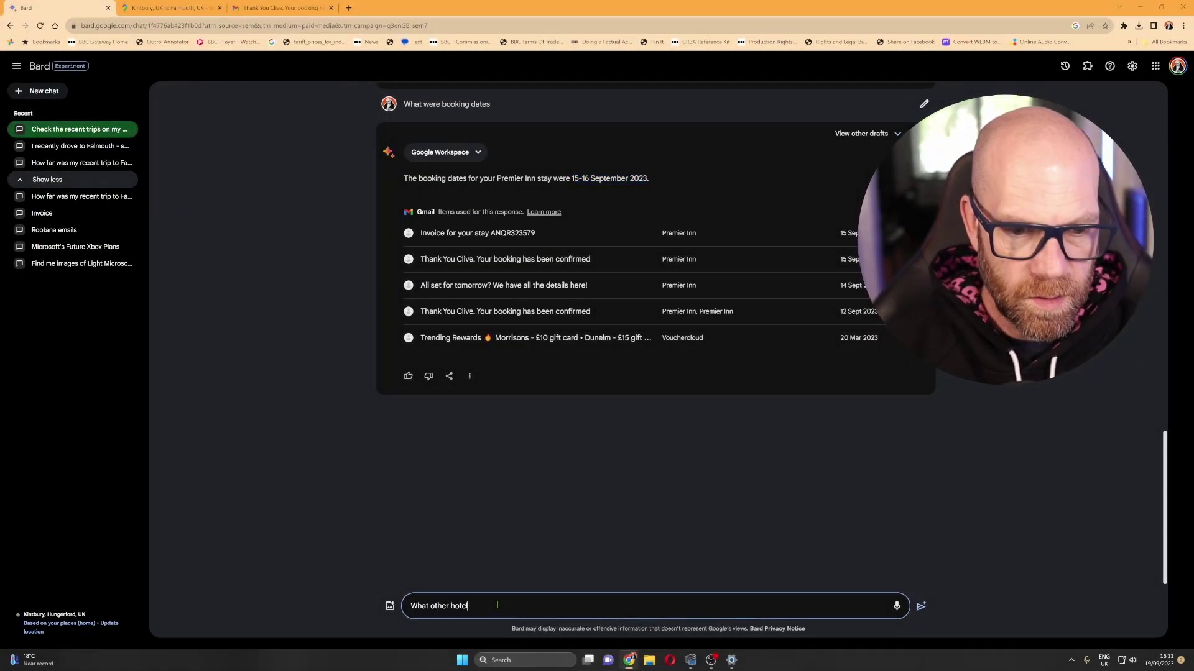
{"action": "type", "text": "s are near by"}
{"action": "key", "text": "Return"}
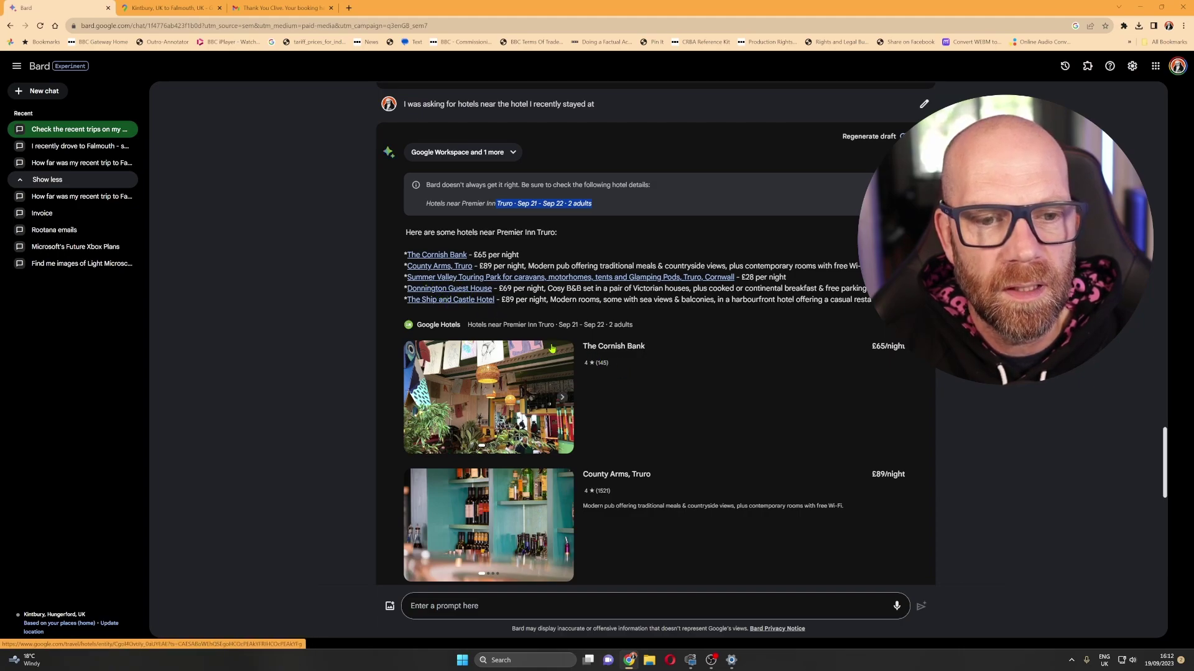
{"action": "scroll", "coordinate": [559, 373], "scroll_direction": "down", "scroll_amount": 4}
{"action": "scroll", "coordinate": [699, 354], "scroll_direction": "down", "scroll_amount": 4}
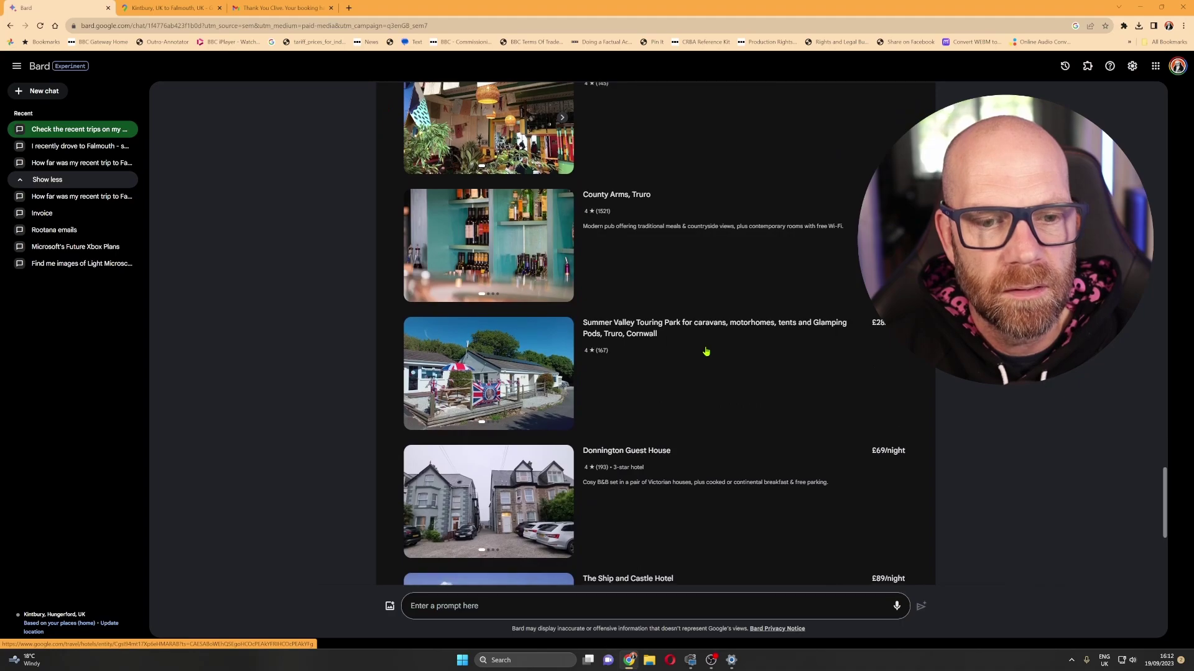
{"action": "scroll", "coordinate": [701, 352], "scroll_direction": "down", "scroll_amount": 4}
{"action": "scroll", "coordinate": [701, 352], "scroll_direction": "down", "scroll_amount": 1}
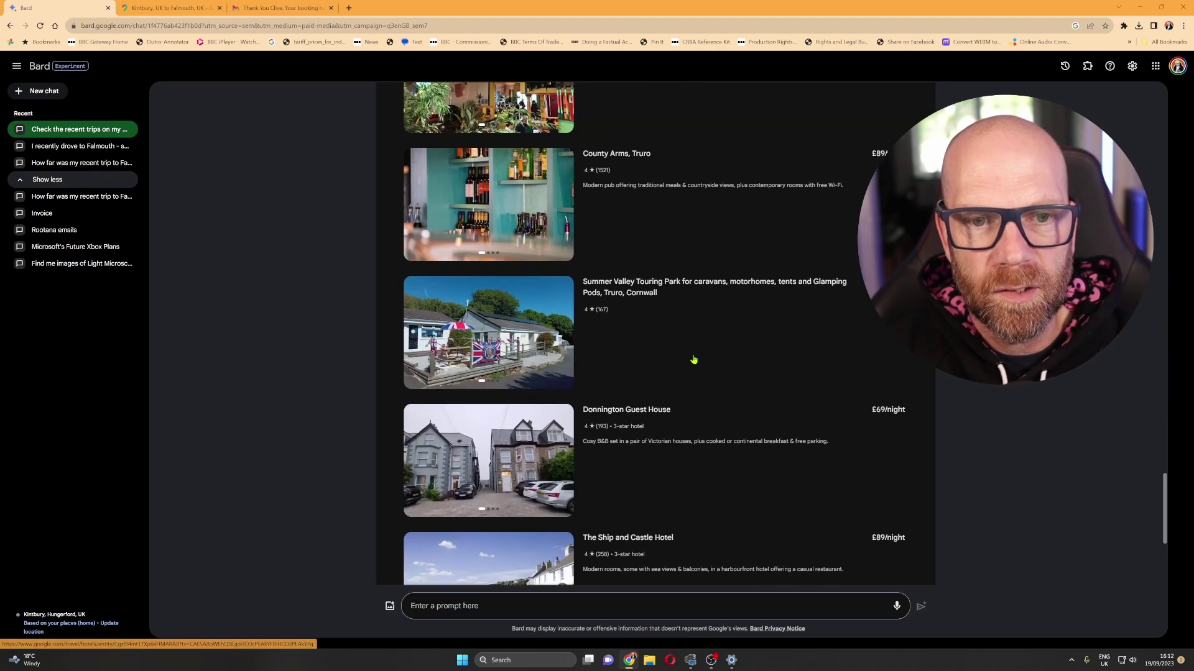
{"action": "scroll", "coordinate": [694, 360], "scroll_direction": "up", "scroll_amount": 5}
{"action": "scroll", "coordinate": [694, 360], "scroll_direction": "up", "scroll_amount": 2}
{"action": "scroll", "coordinate": [690, 353], "scroll_direction": "down", "scroll_amount": 2}
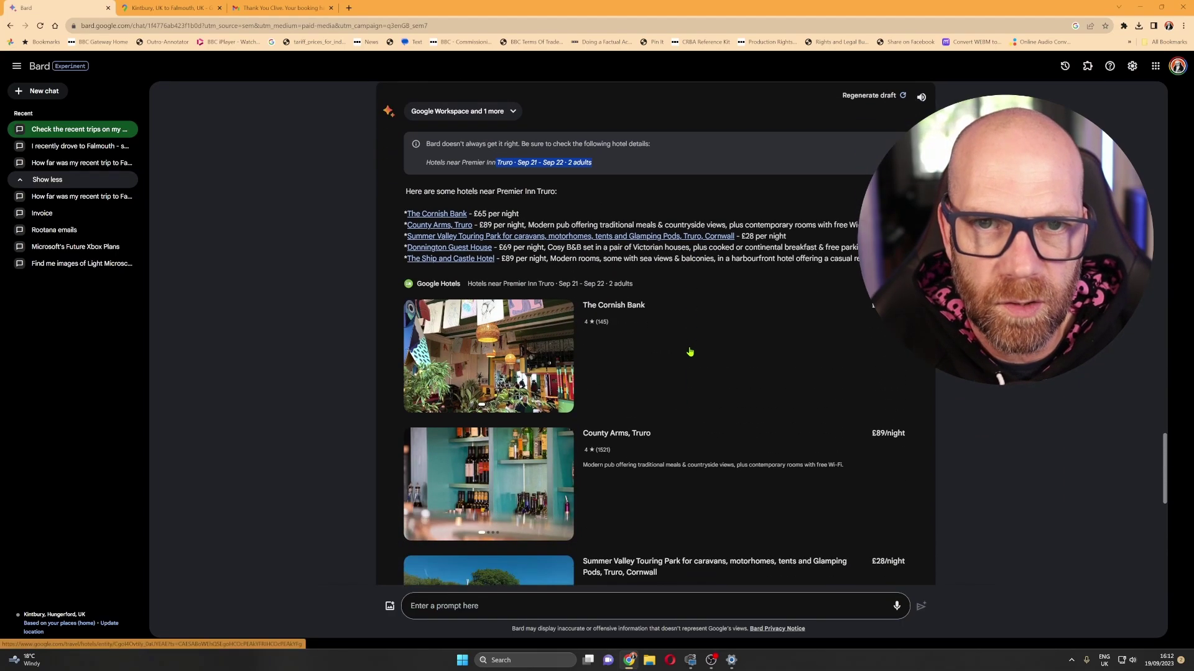
{"action": "scroll", "coordinate": [690, 353], "scroll_direction": "up", "scroll_amount": 1}
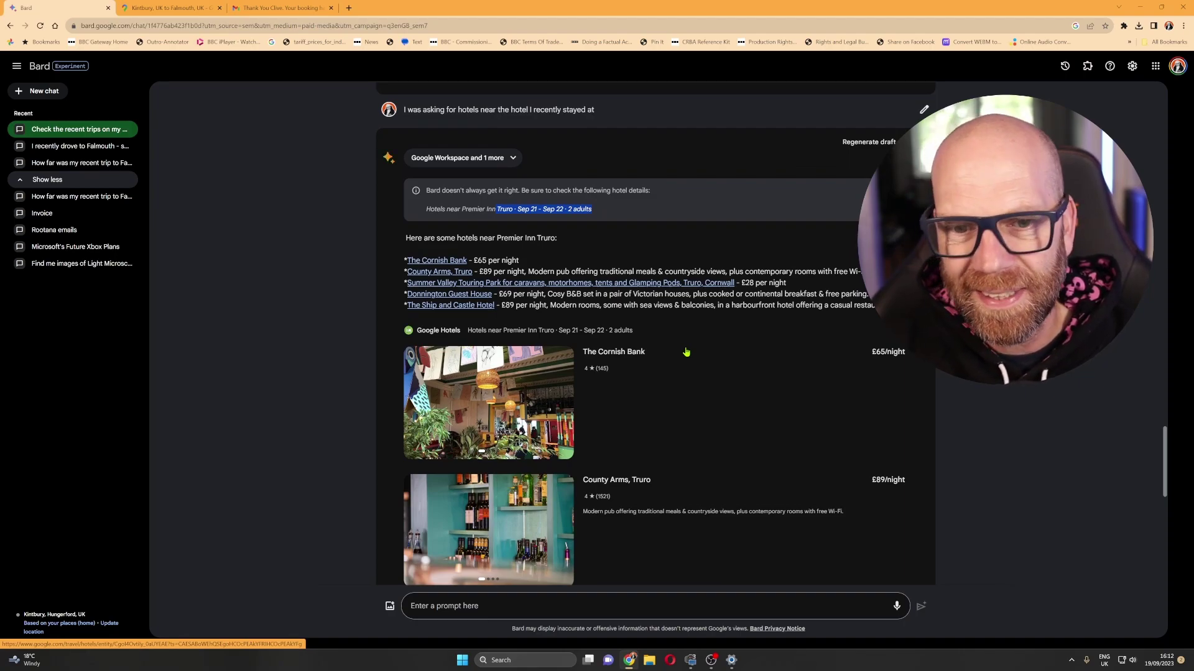
{"action": "scroll", "coordinate": [685, 352], "scroll_direction": "down", "scroll_amount": 3}
{"action": "scroll", "coordinate": [686, 355], "scroll_direction": "down", "scroll_amount": 3}
{"action": "scroll", "coordinate": [664, 371], "scroll_direction": "down", "scroll_amount": 2}
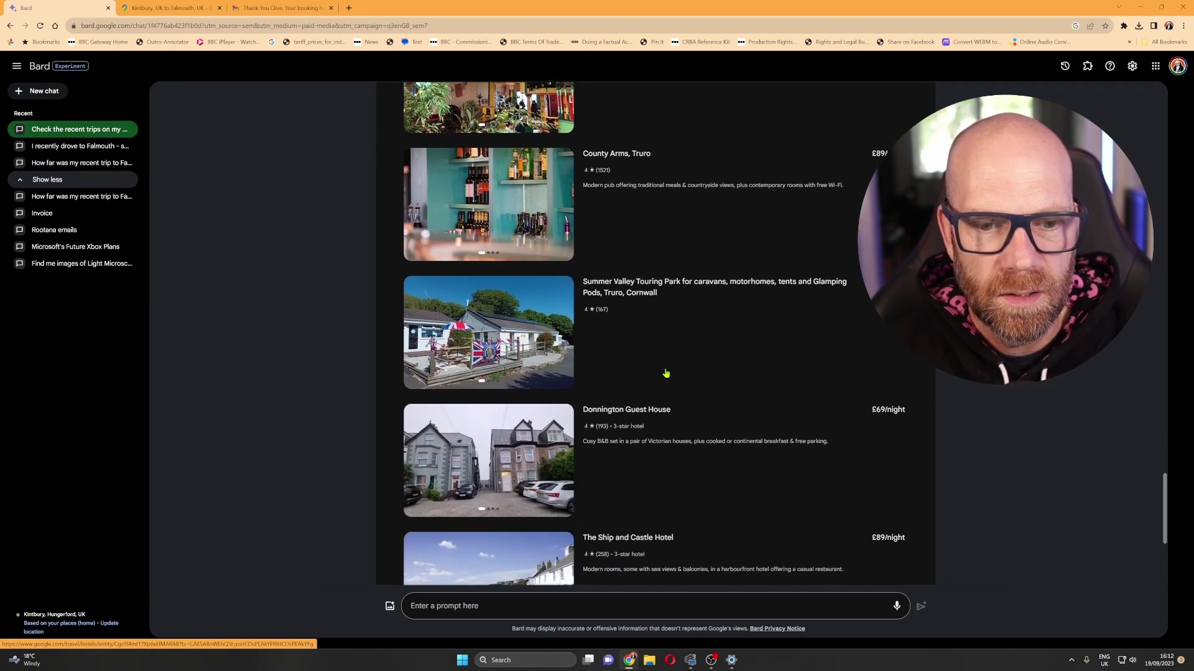
{"action": "scroll", "coordinate": [663, 372], "scroll_direction": "down", "scroll_amount": 2}
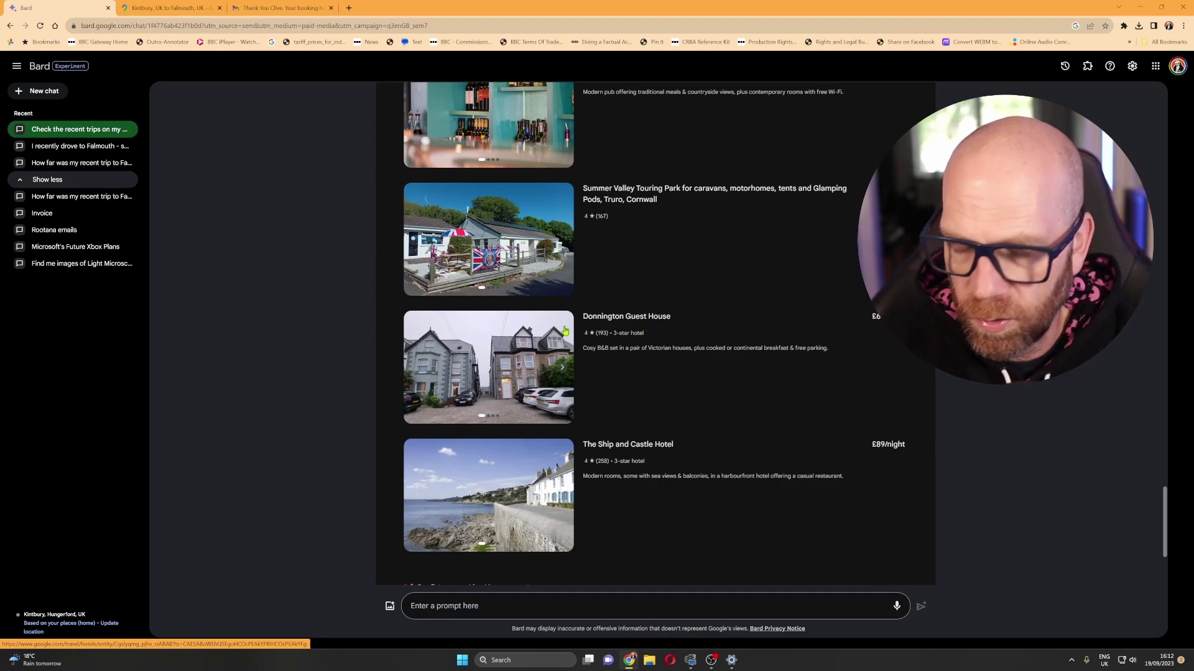
{"action": "scroll", "coordinate": [610, 319], "scroll_direction": "down", "scroll_amount": 3}
{"action": "type", "text": "Find my document about Stadia 2.0"}
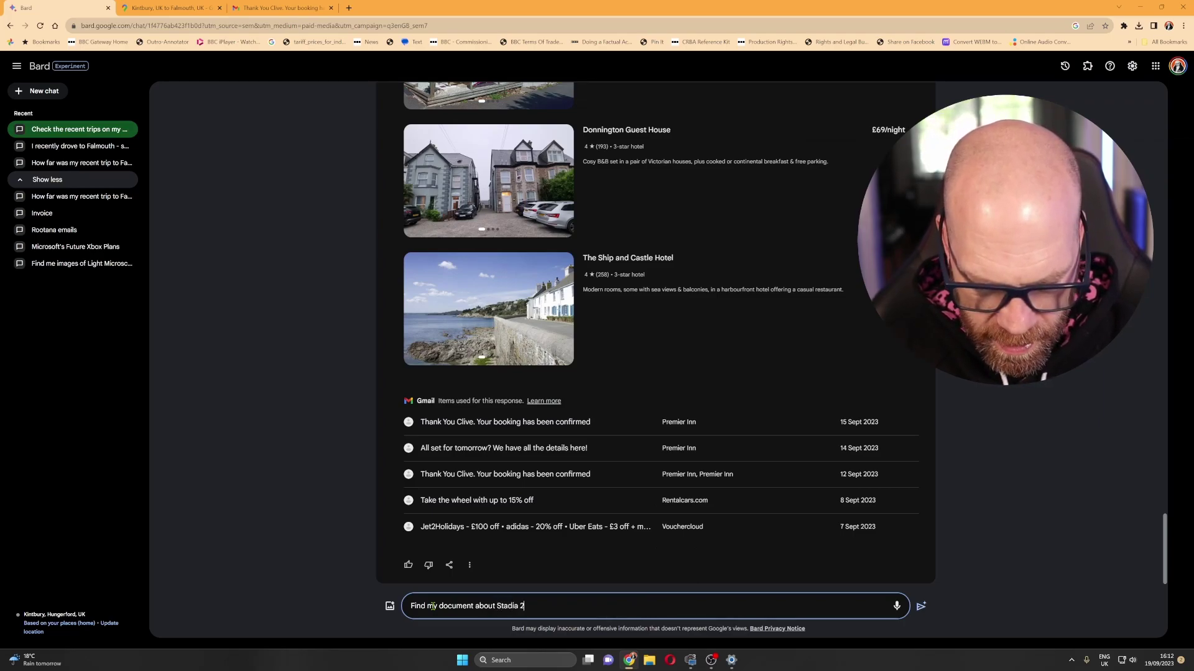
Step: Ask for the Stadia 2.0 document, then request a summary of the Playables Script
{"action": "key", "text": "Return"}
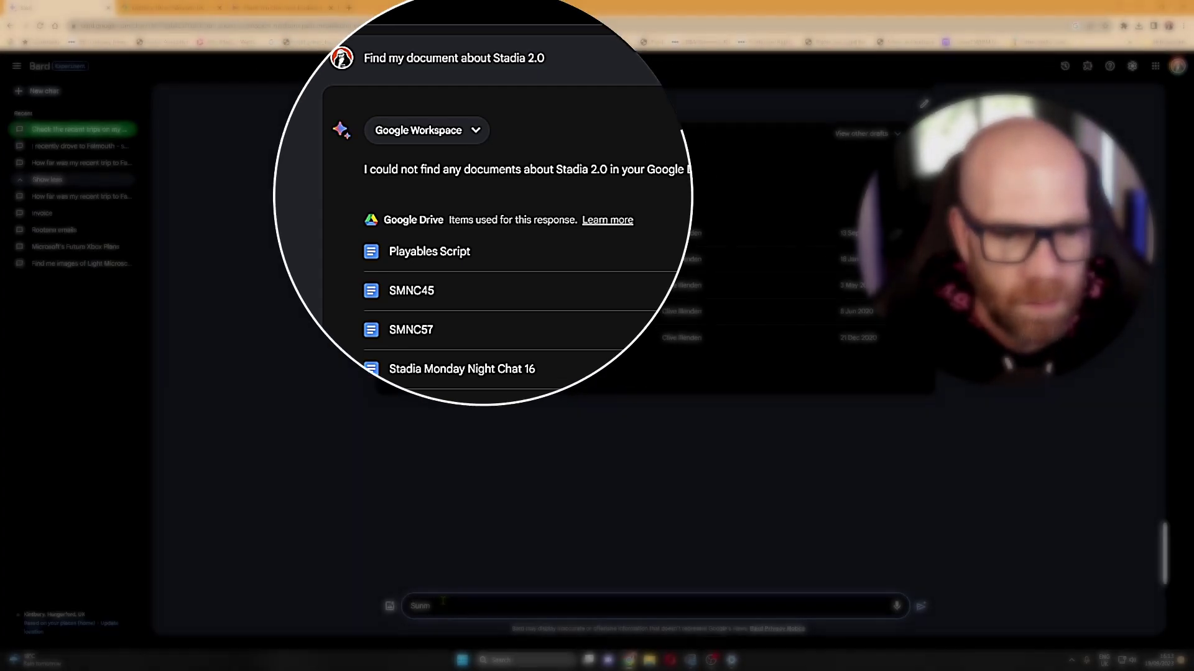
{"action": "type", "text": "Sum"}
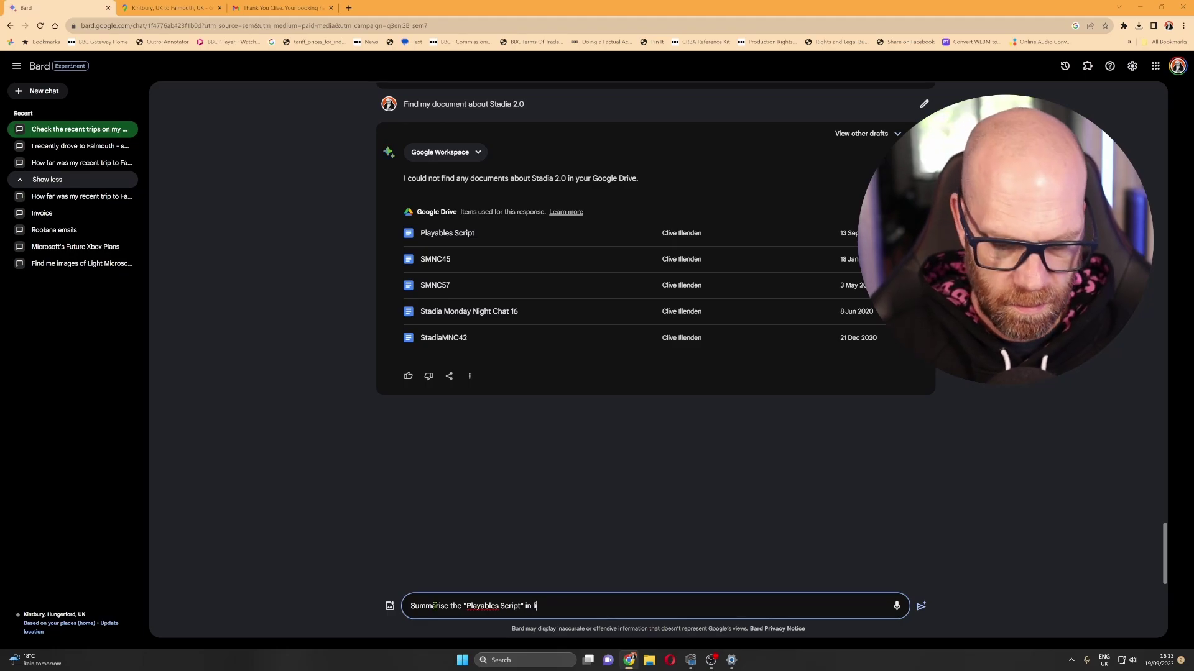
{"action": "type", "text": "st above"}
{"action": "key", "text": "Return"}
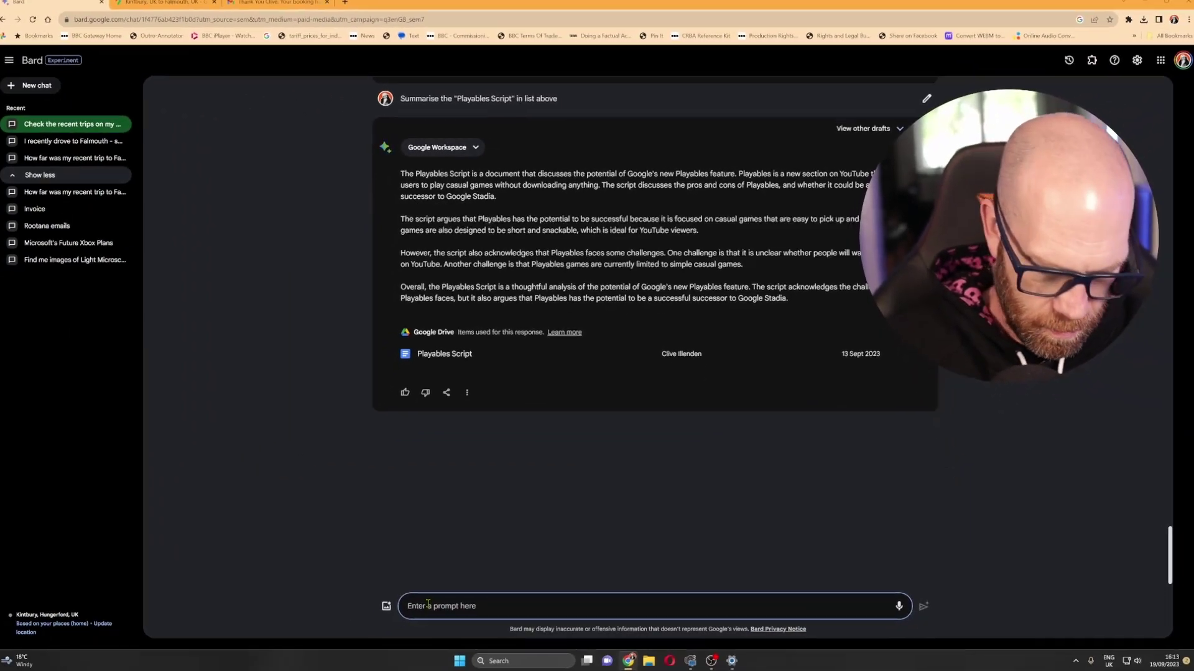
{"action": "type", "text": "Compose an email outlining this"}
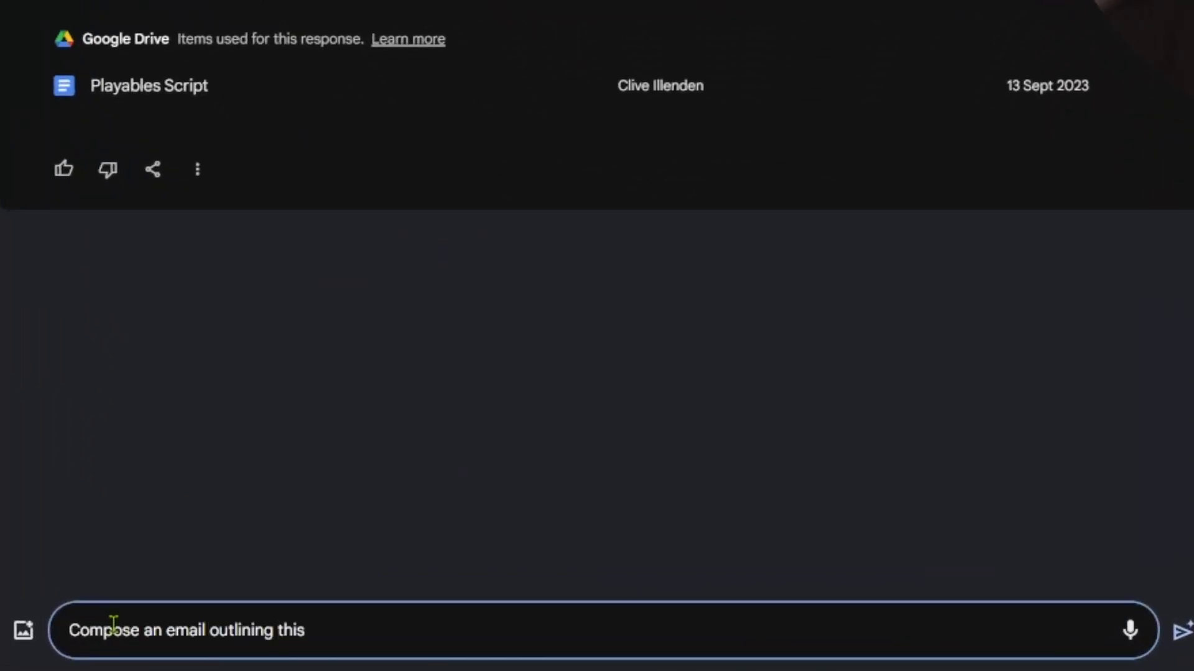
{"action": "type", "text": "ry"}
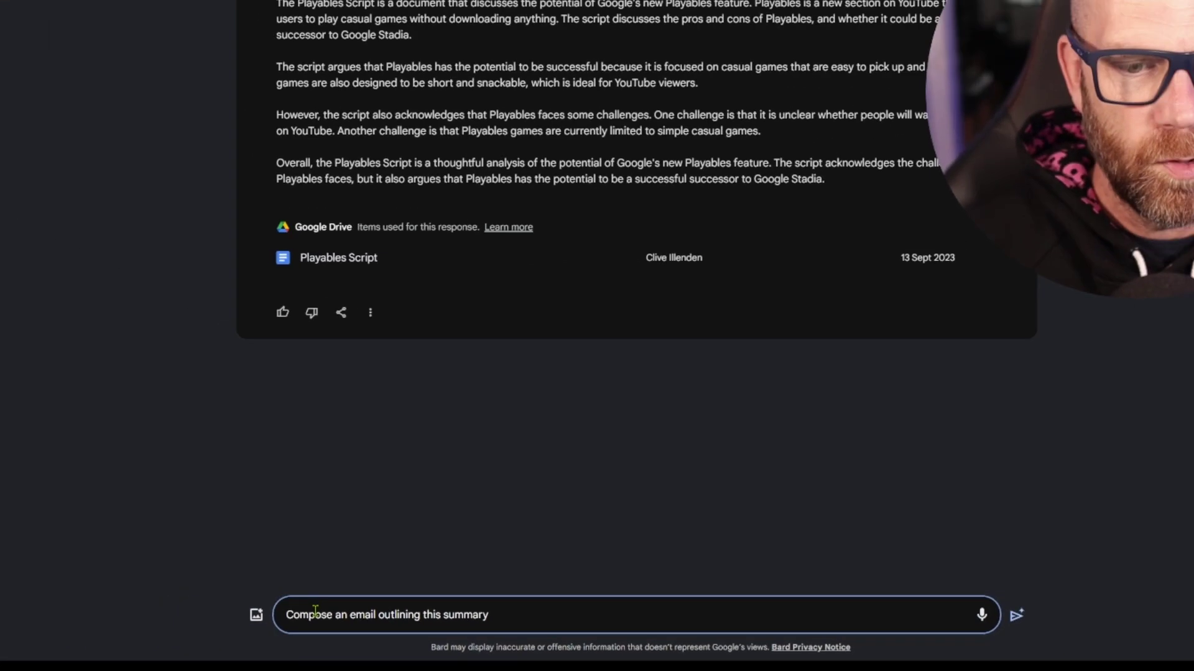
Step: Request the 'Summary of Playables Script' email and highlight its opening and closing passages
{"action": "key", "text": "Return"}
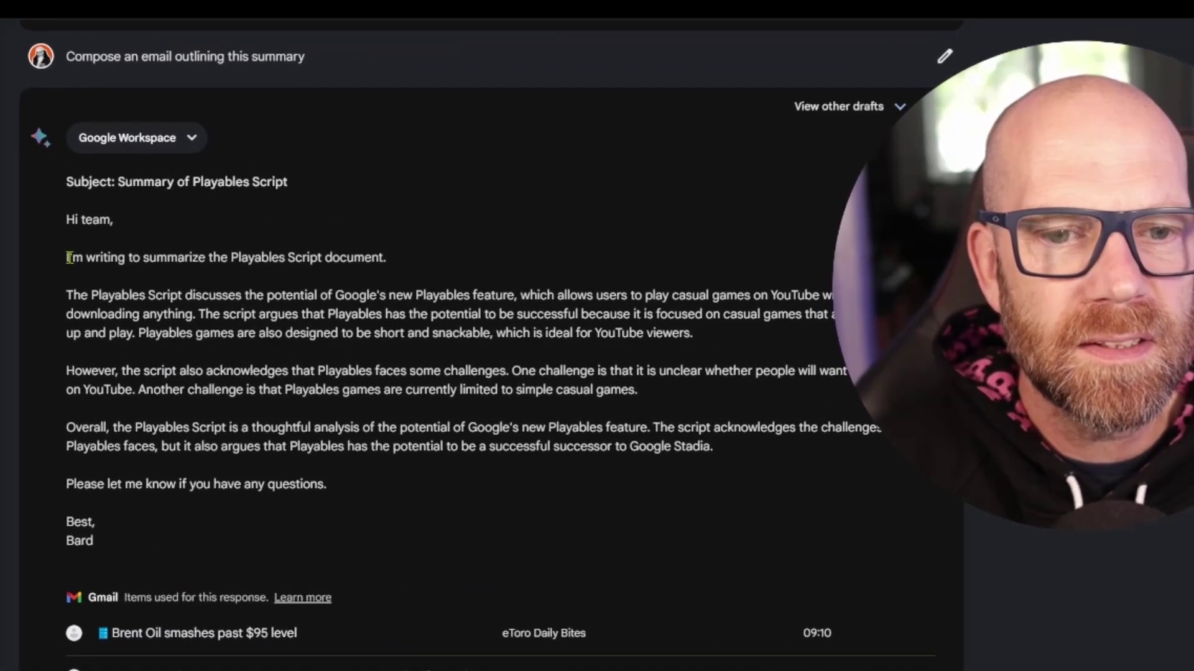
{"action": "left_click_drag", "start_coordinate": [405, 224], "coordinate": [567, 223]}
{"action": "left_click", "coordinate": [324, 301]}
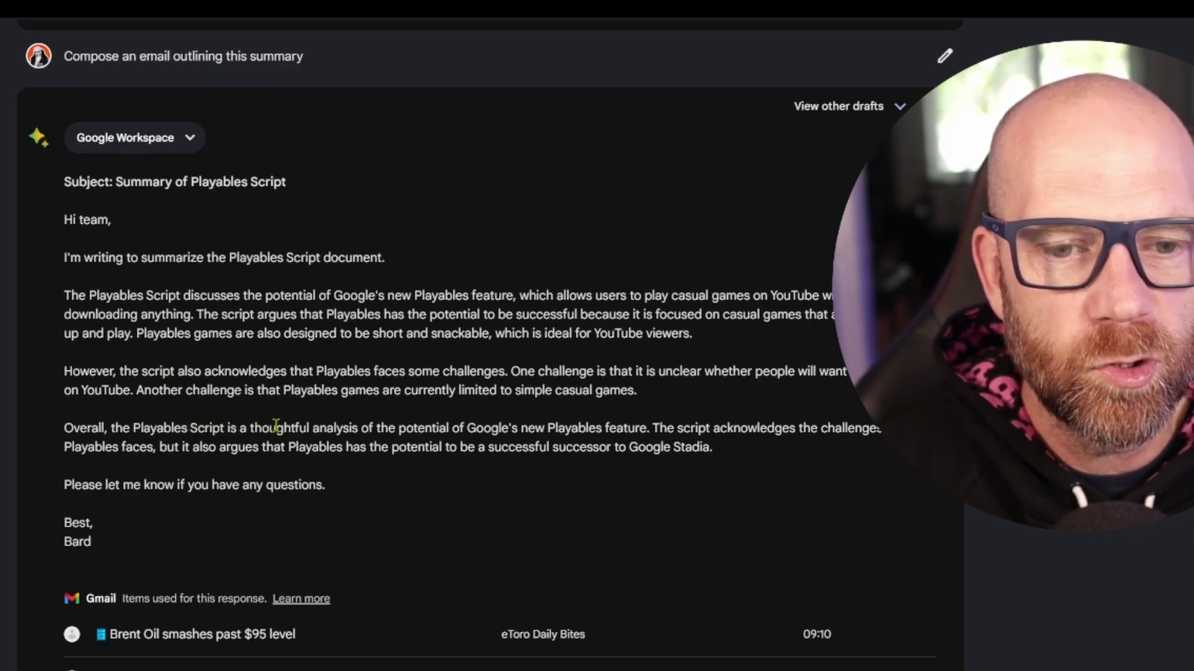
{"action": "left_click_drag", "start_coordinate": [396, 427], "coordinate": [699, 445]}
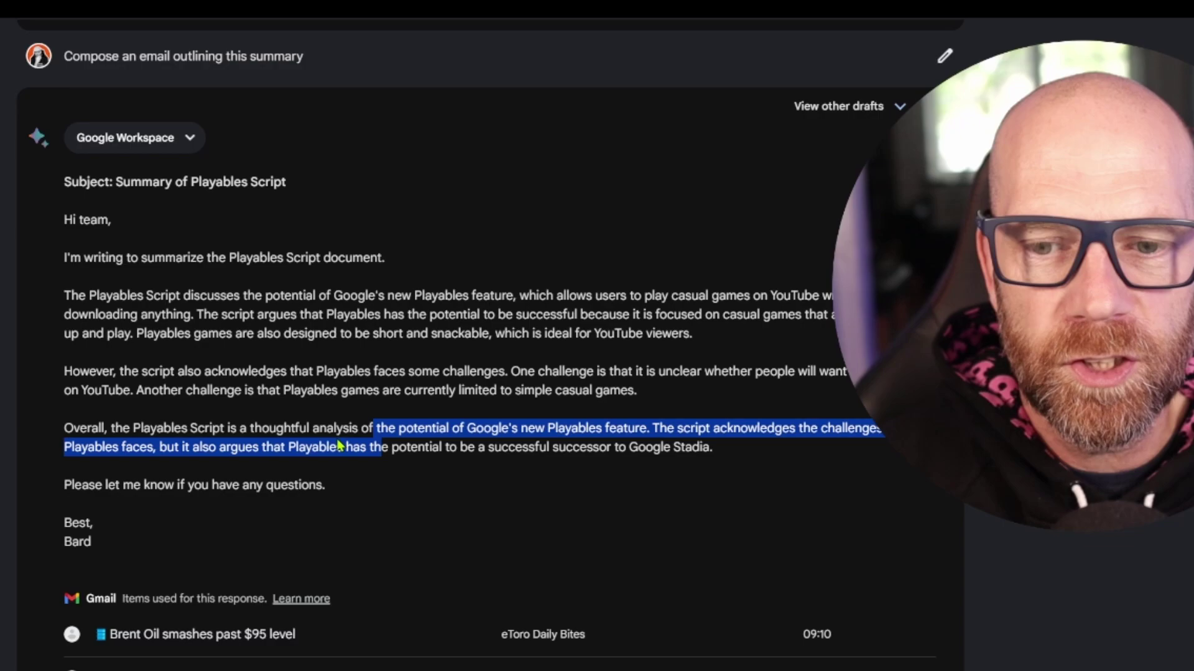
{"action": "mouse_move", "coordinate": [700, 444]}
{"action": "left_mouse_down"}
{"action": "mouse_move", "coordinate": [170, 447]}
{"action": "mouse_move", "coordinate": [357, 448]}
{"action": "left_mouse_up"}
{"action": "left_click_drag", "start_coordinate": [434, 449], "coordinate": [698, 449]}
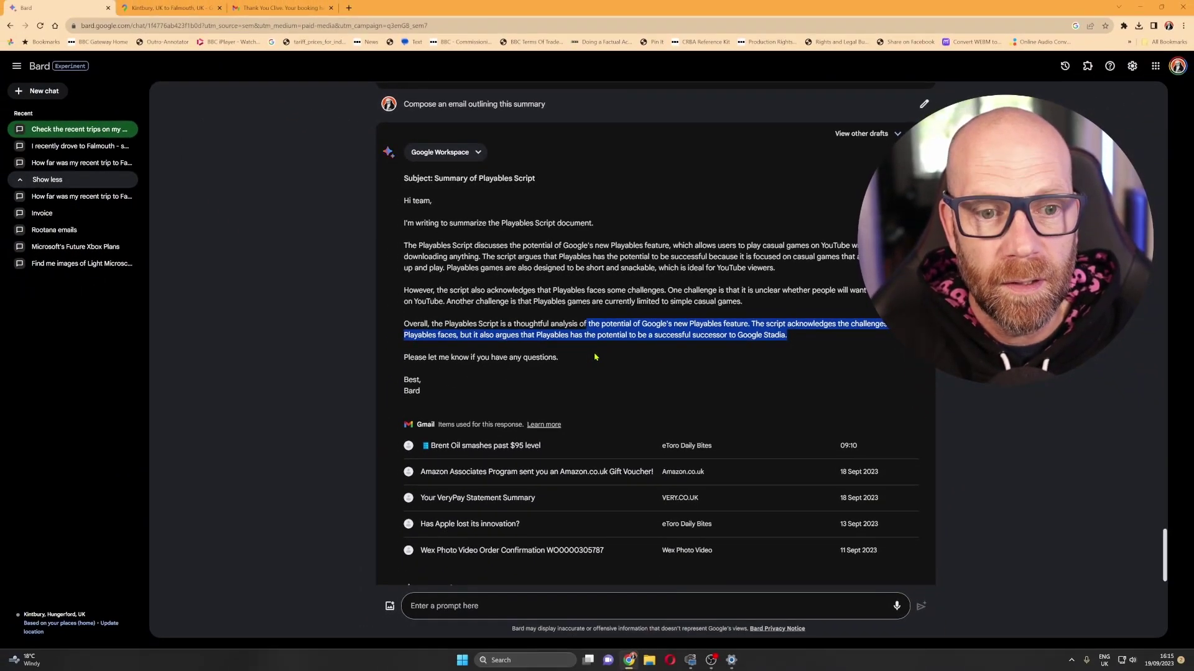
{"action": "left_click", "coordinate": [595, 356]}
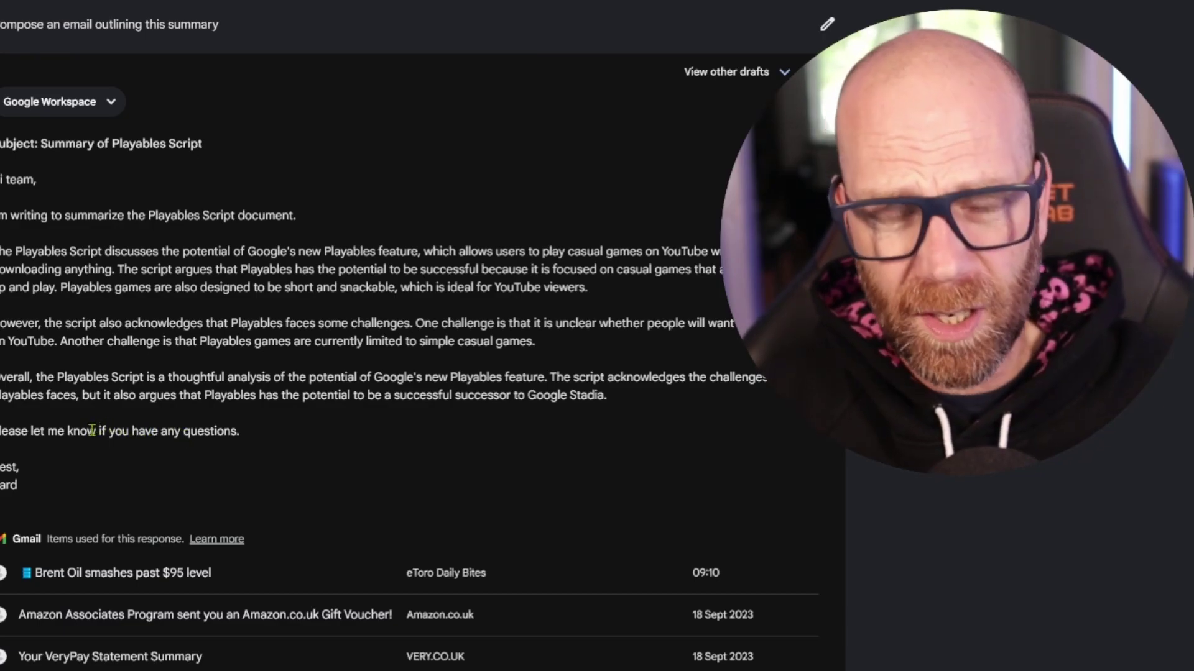
Step: Select the whole email draft, then start a new prompt without the stray @
{"action": "triple_click", "coordinate": [44, 247]}
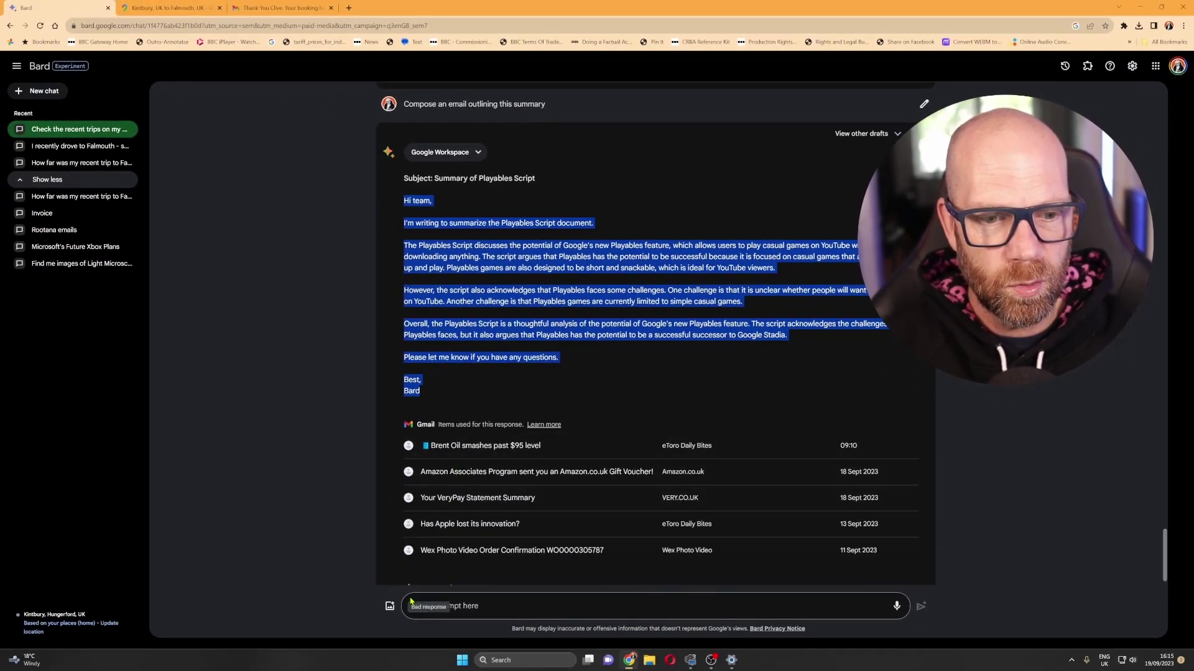
{"action": "left_click", "coordinate": [443, 605]}
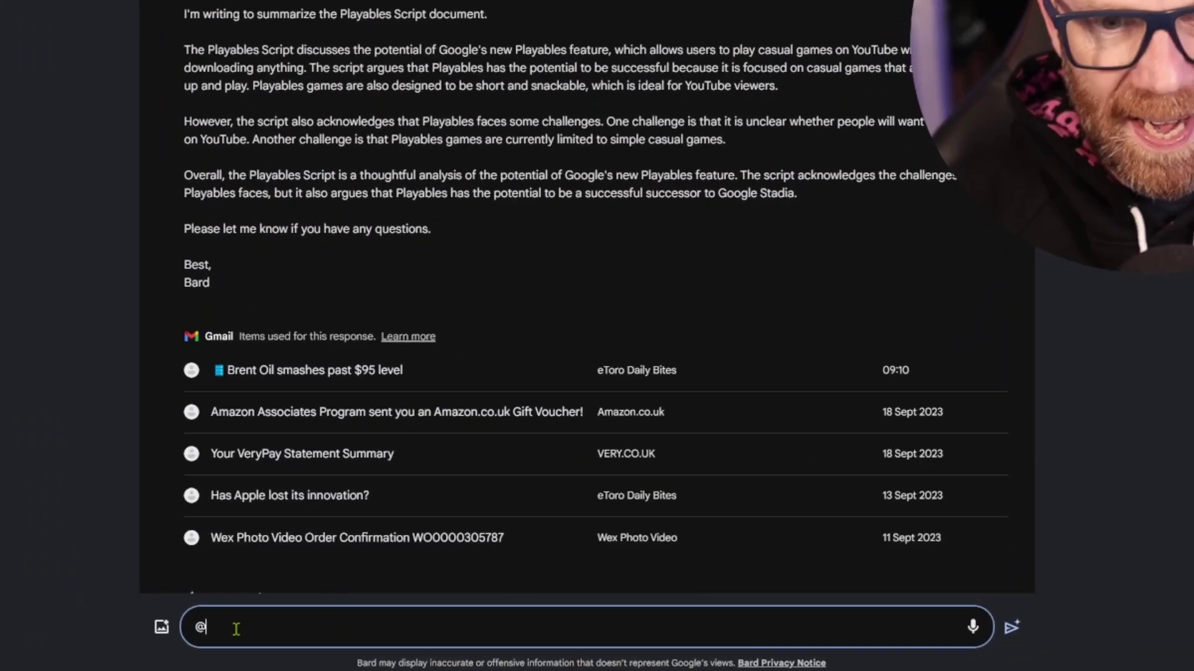
{"action": "type", "text": "@"}
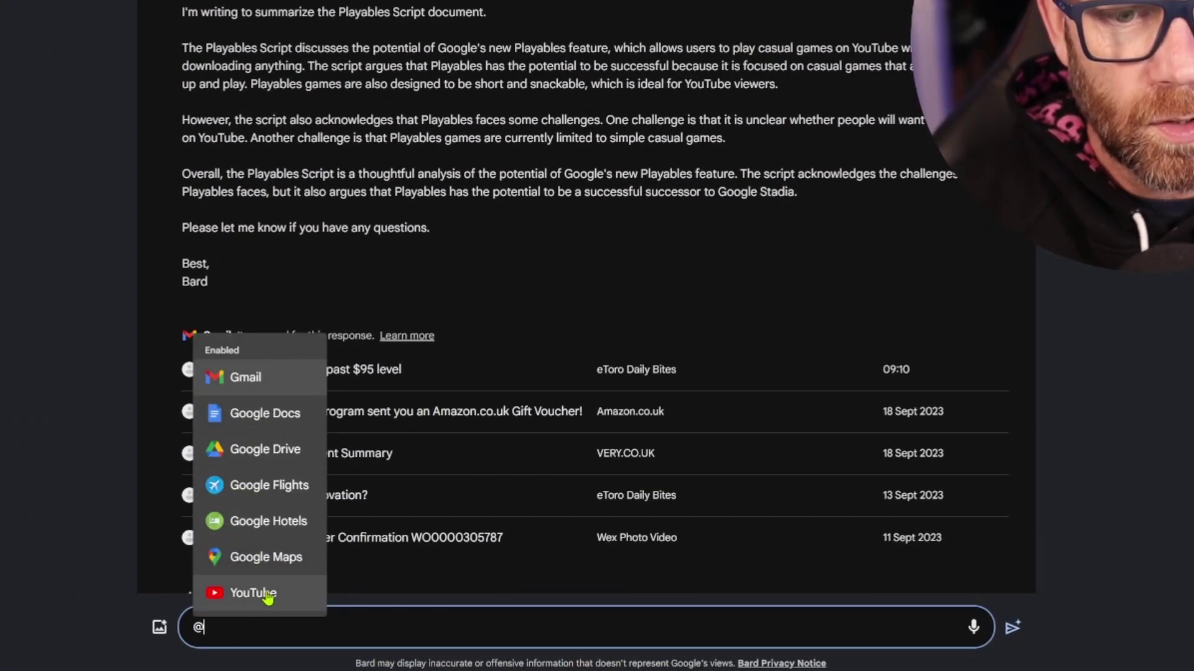
{"action": "key", "text": "BackSpace"}
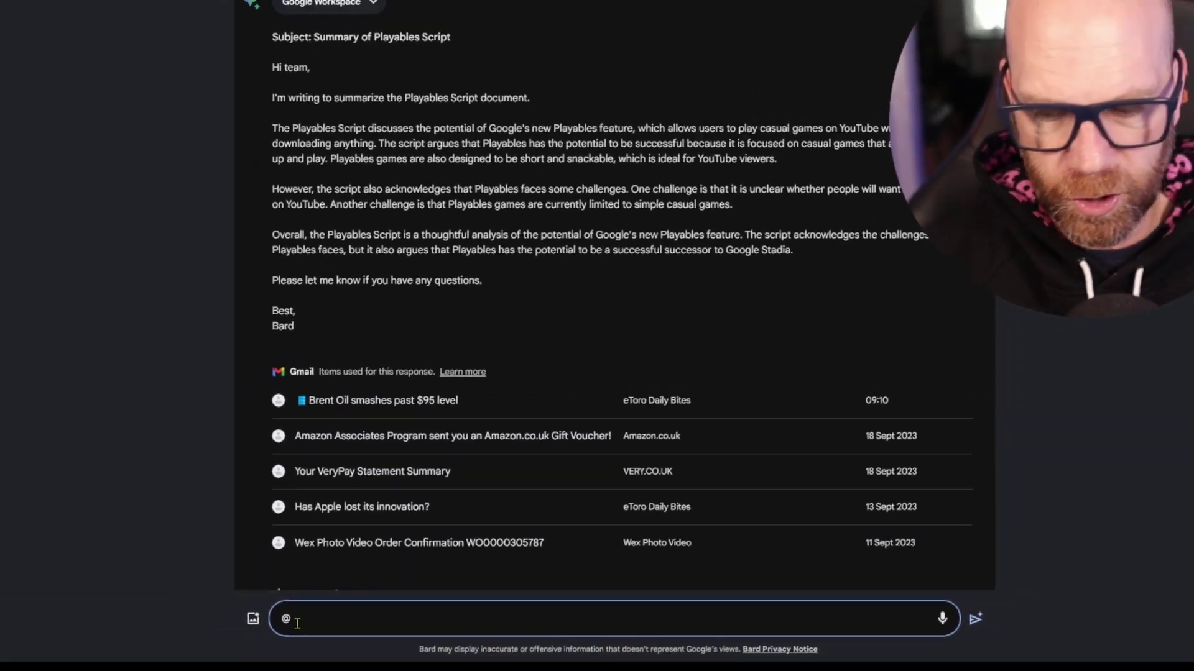
{"action": "type", "text": "Find my recent Youtube video on"}
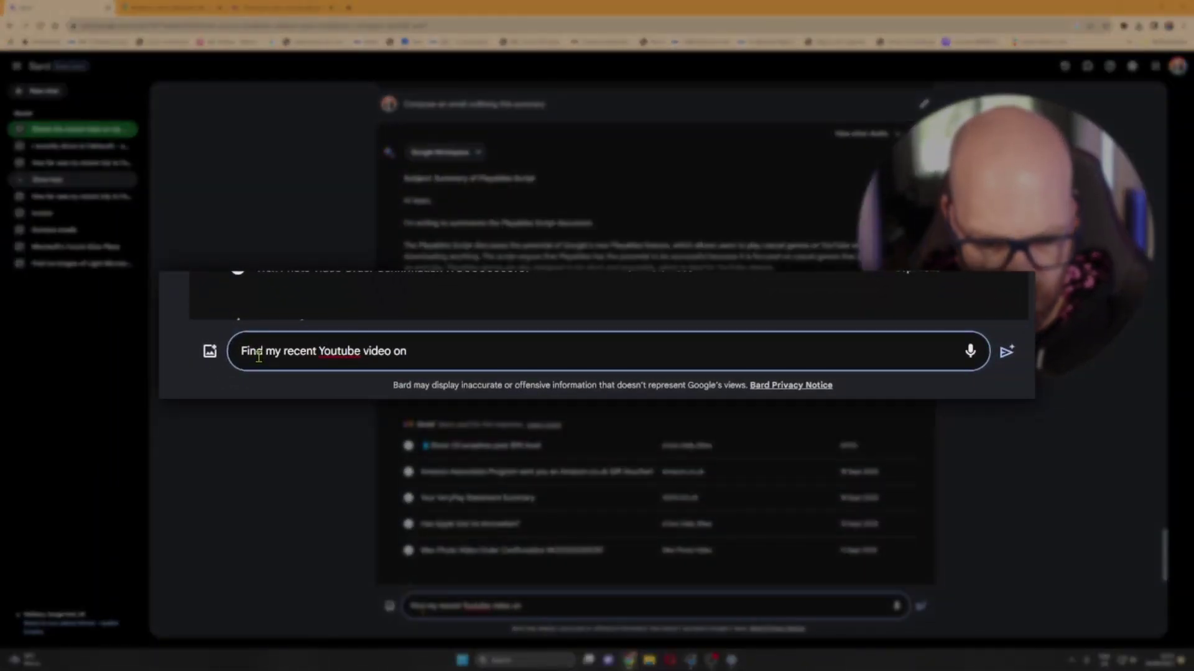
{"action": "type", "text": "0\""}
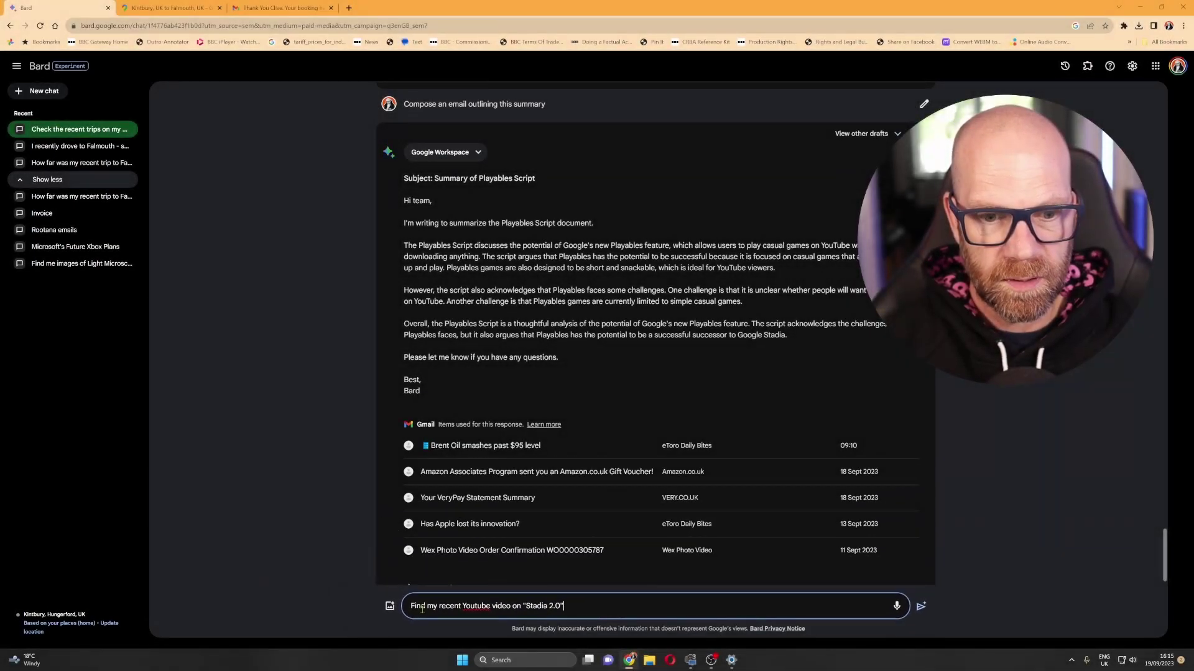
Step: Request Stadia 2.0 YouTube videos, then ask for the Playables video on my channel
{"action": "key", "text": "Return"}
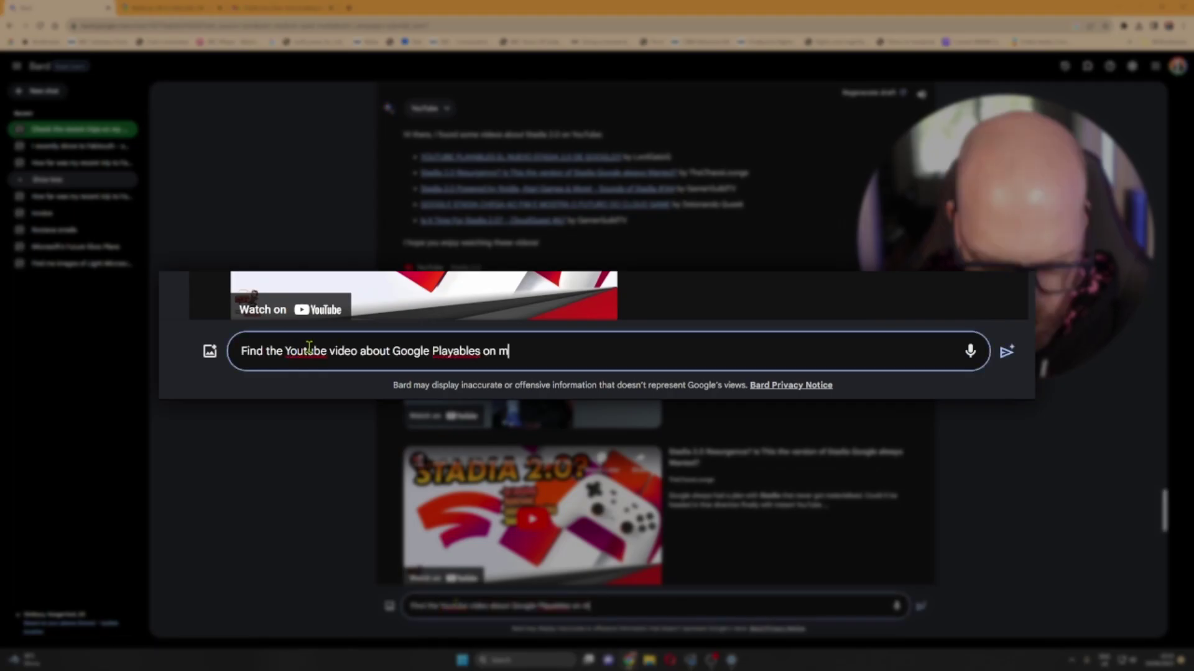
{"action": "type", "text": "Yo"}
{"action": "type", "text": "utube channel"}
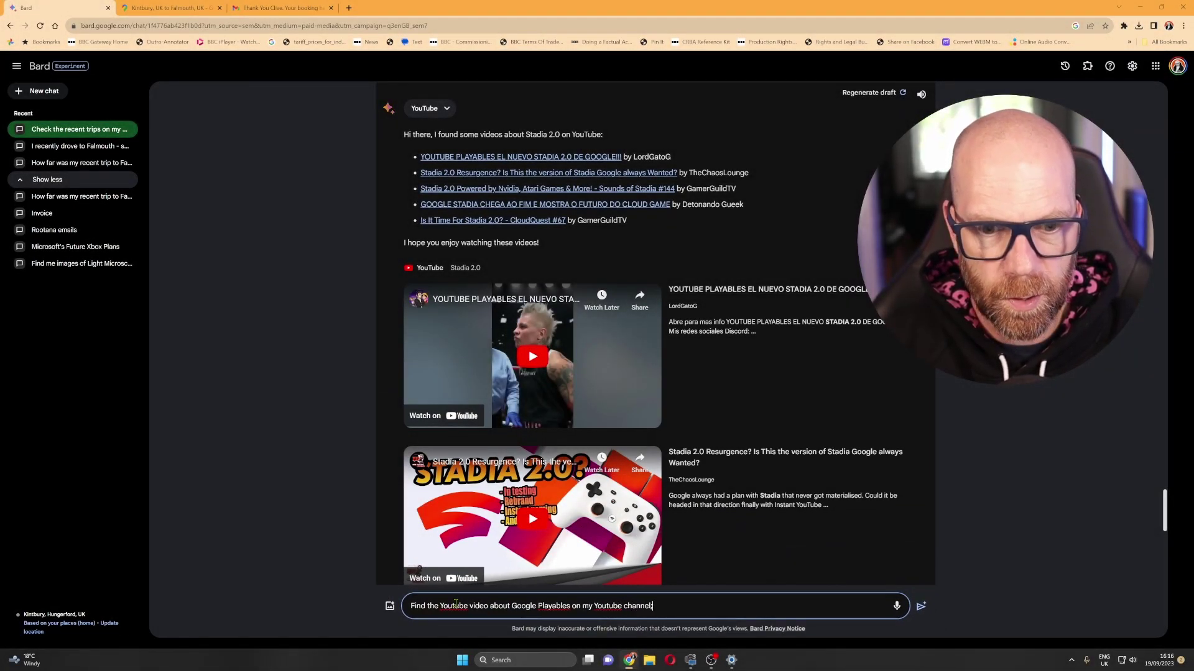
{"action": "key", "text": "Return"}
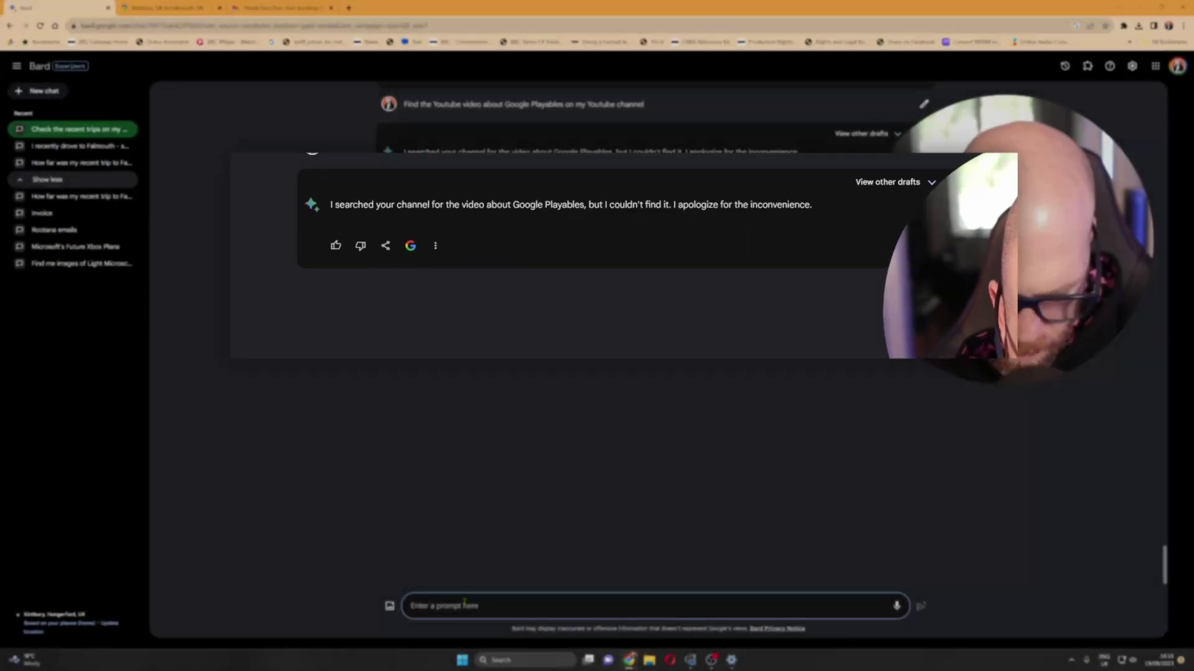
{"action": "type", "text": "List me my"}
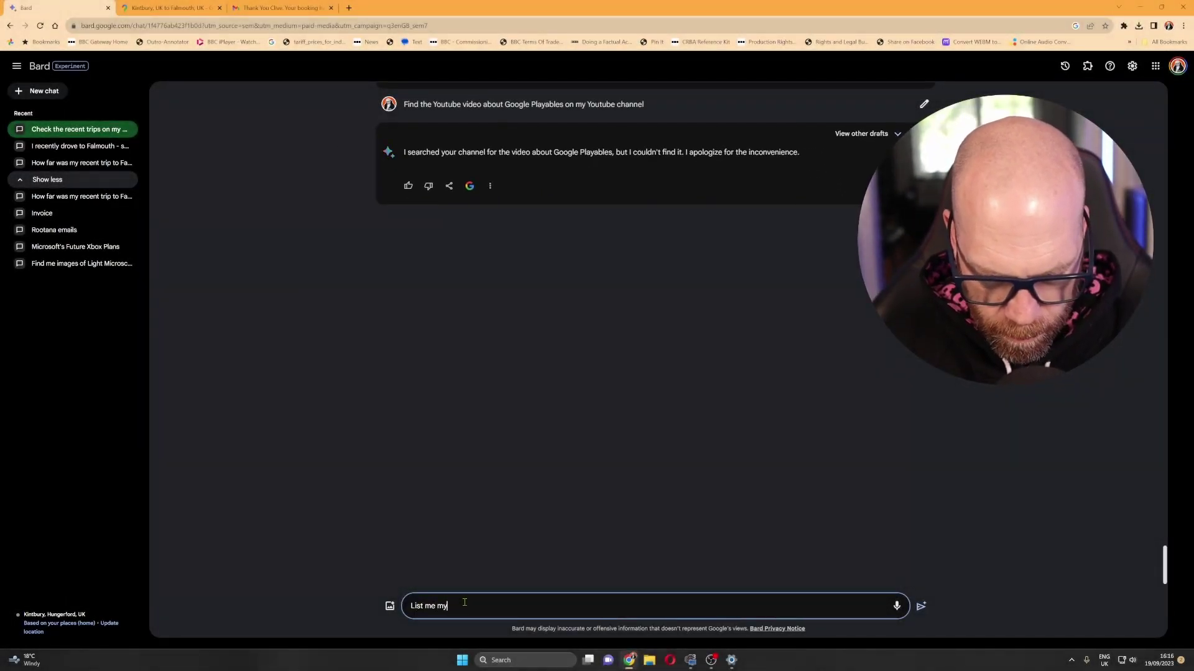
{"action": "type", "text": " 3 most rec"}
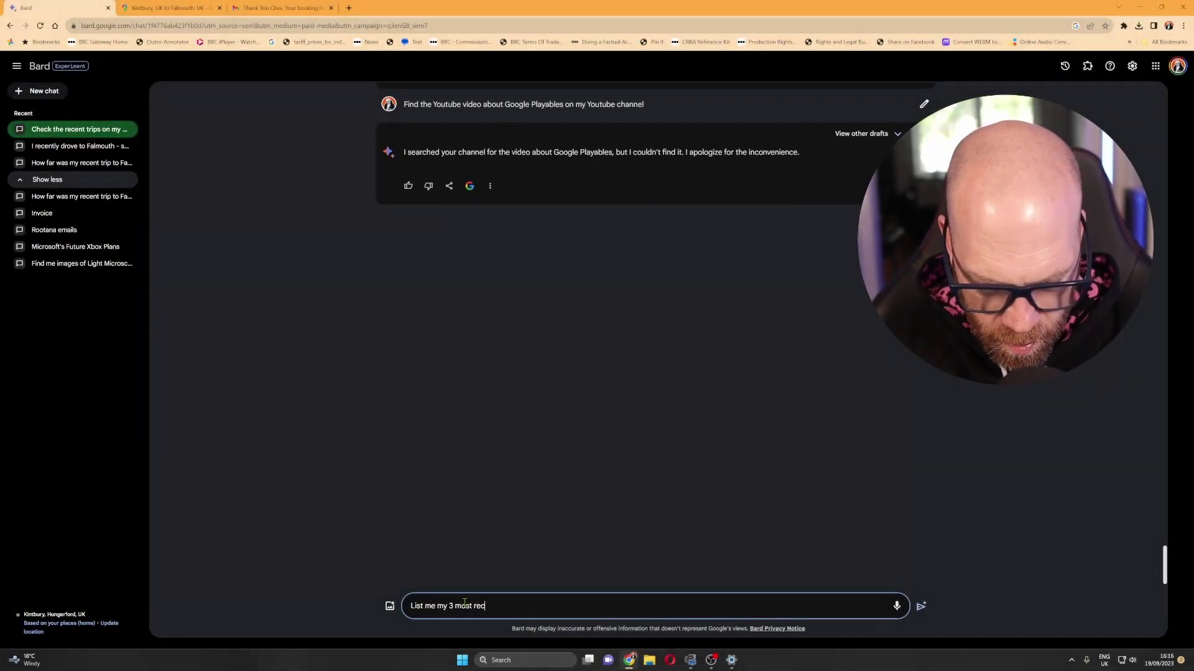
{"action": "type", "text": "ent"}
{"action": "type", "text": " videos on my main Youtu"}
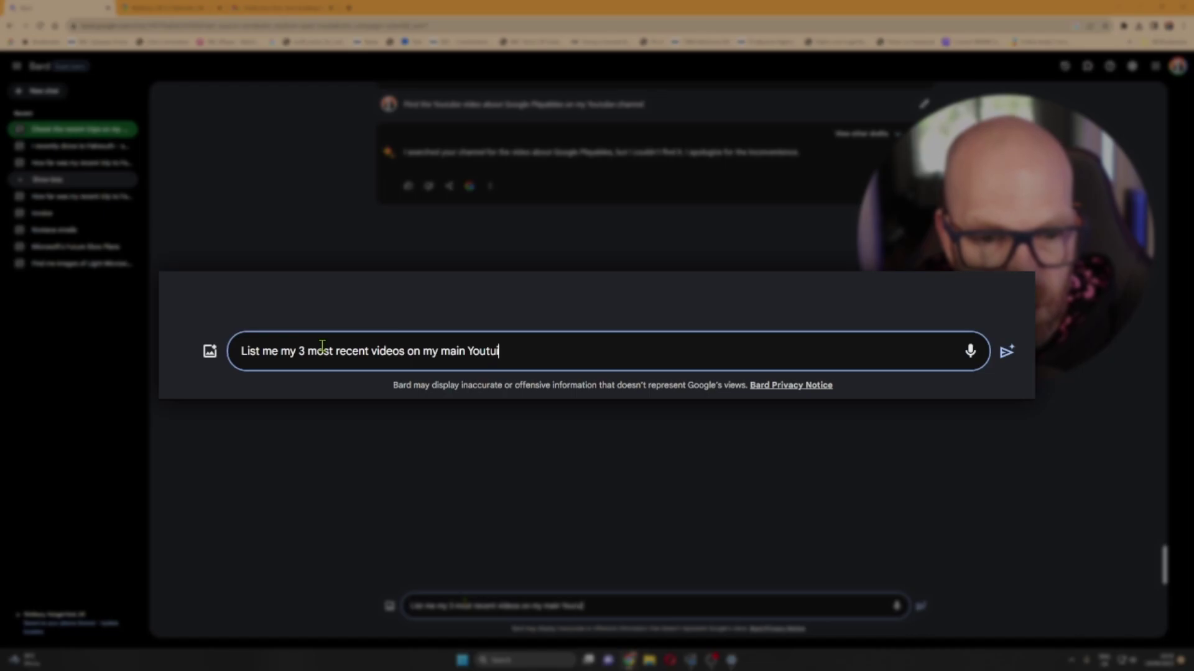
{"action": "type", "text": "@cliveillenden"}
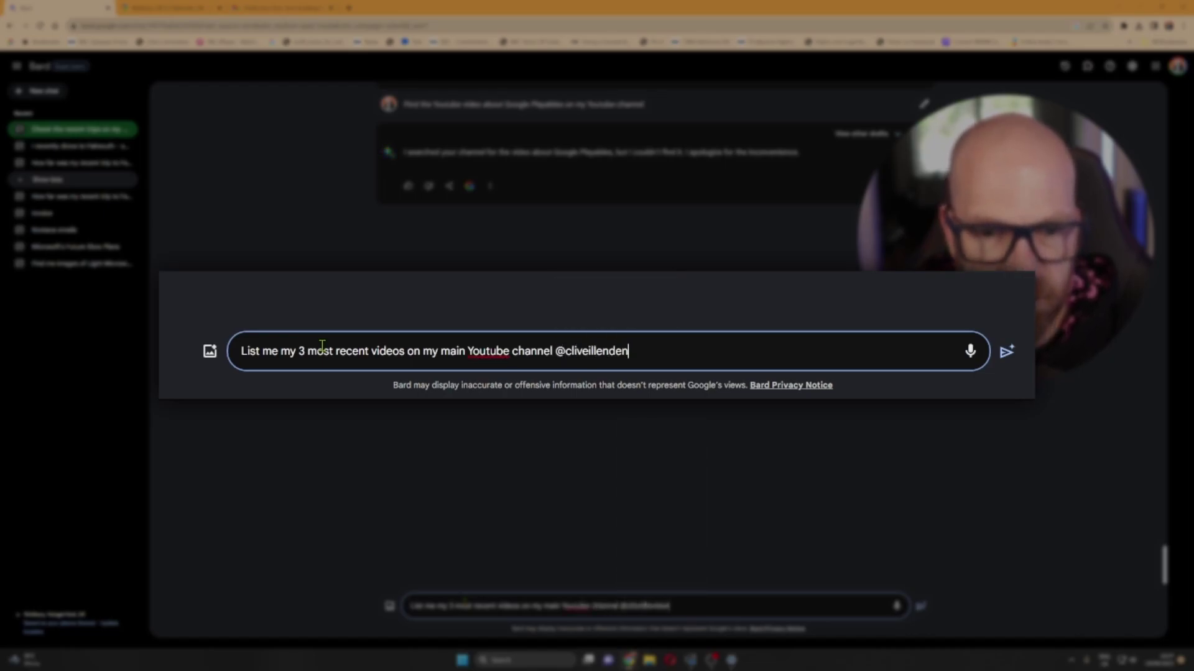
{"action": "key", "text": "Return"}
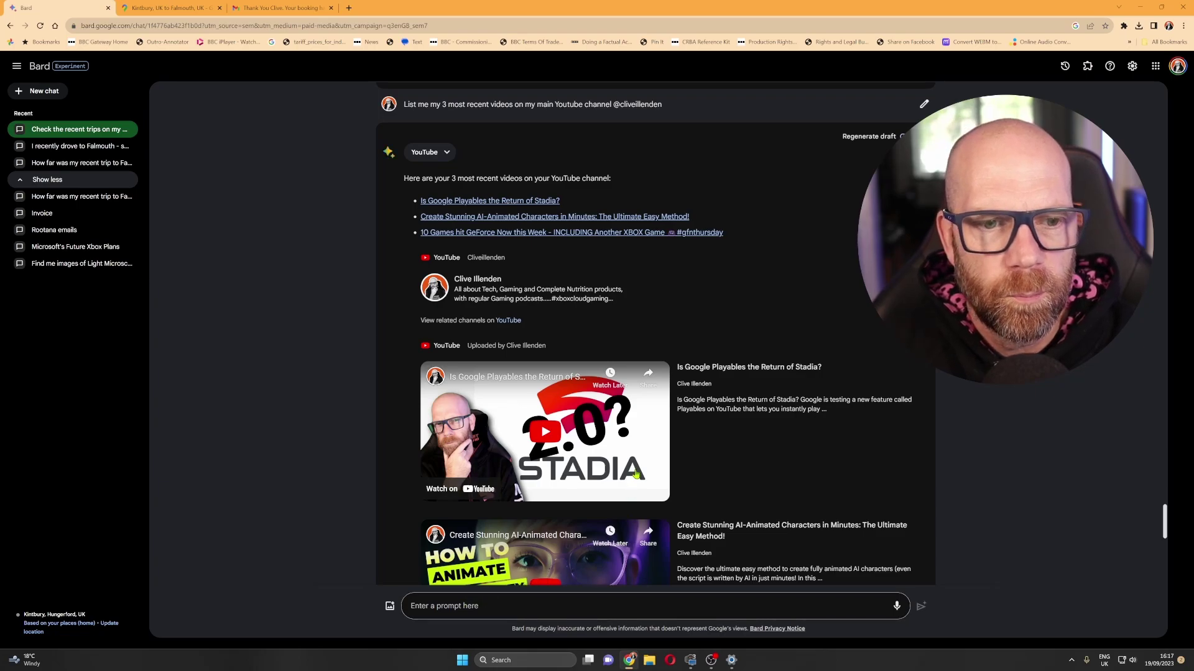
{"action": "scroll", "coordinate": [560, 420], "scroll_direction": "down", "scroll_amount": 3}
{"action": "scroll", "coordinate": [606, 438], "scroll_direction": "down", "scroll_amount": 3}
{"action": "scroll", "coordinate": [643, 455], "scroll_direction": "up", "scroll_amount": 3}
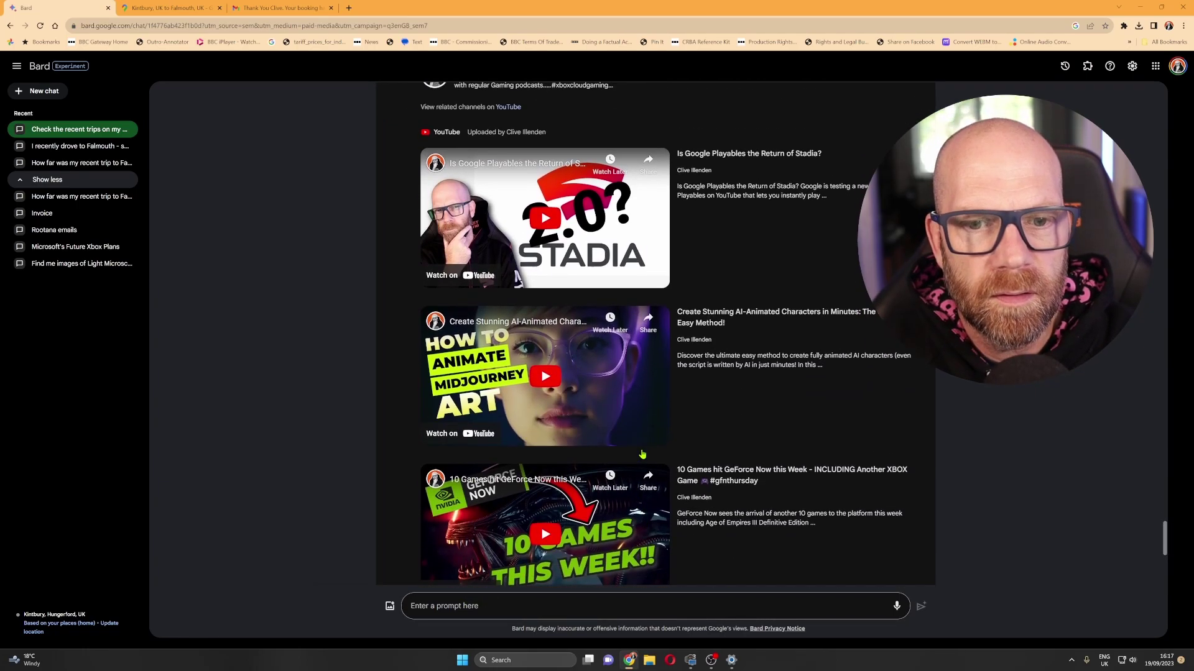
{"action": "scroll", "coordinate": [618, 425], "scroll_direction": "up", "scroll_amount": 3}
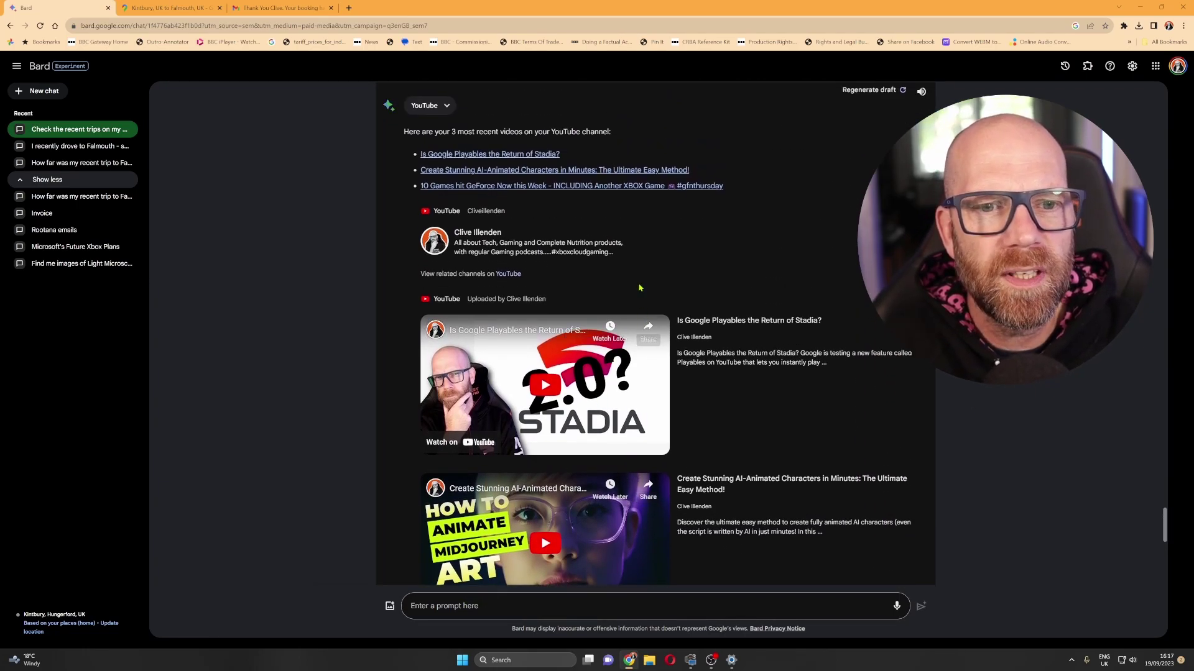
{"action": "scroll", "coordinate": [675, 285], "scroll_direction": "down", "scroll_amount": 2}
{"action": "scroll", "coordinate": [560, 261], "scroll_direction": "up", "scroll_amount": 1}
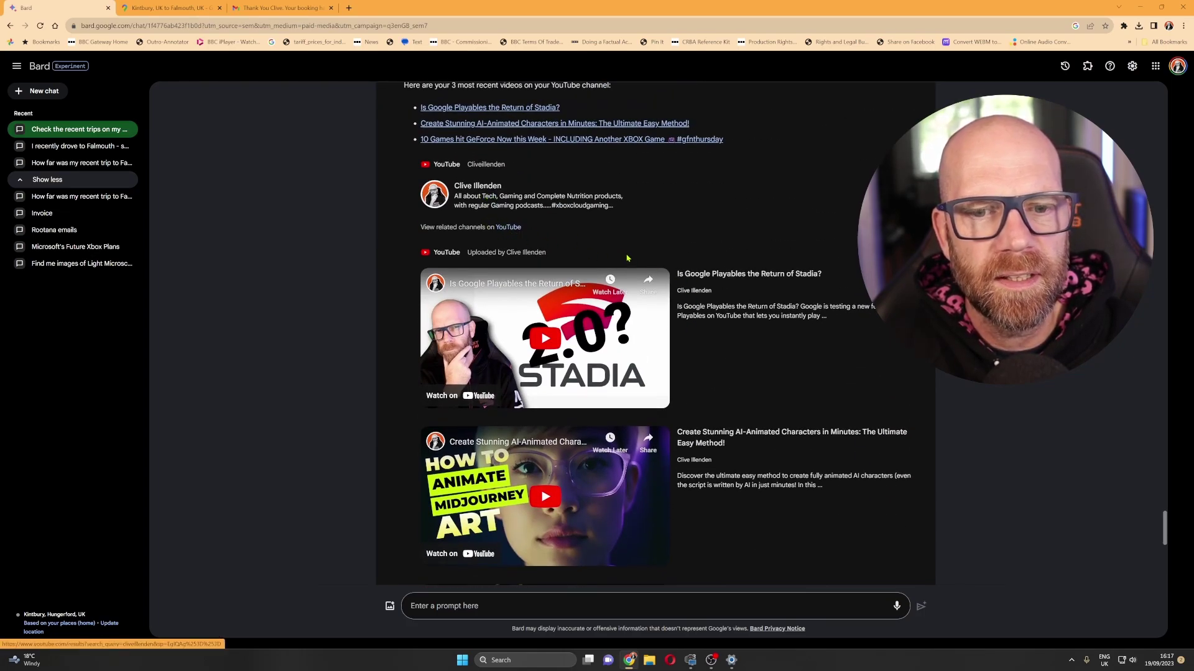
{"action": "scroll", "coordinate": [627, 257], "scroll_direction": "down", "scroll_amount": 3}
{"action": "scroll", "coordinate": [652, 308], "scroll_direction": "down", "scroll_amount": 3}
{"action": "scroll", "coordinate": [681, 355], "scroll_direction": "down", "scroll_amount": 3}
{"action": "scroll", "coordinate": [712, 395], "scroll_direction": "down", "scroll_amount": 2}
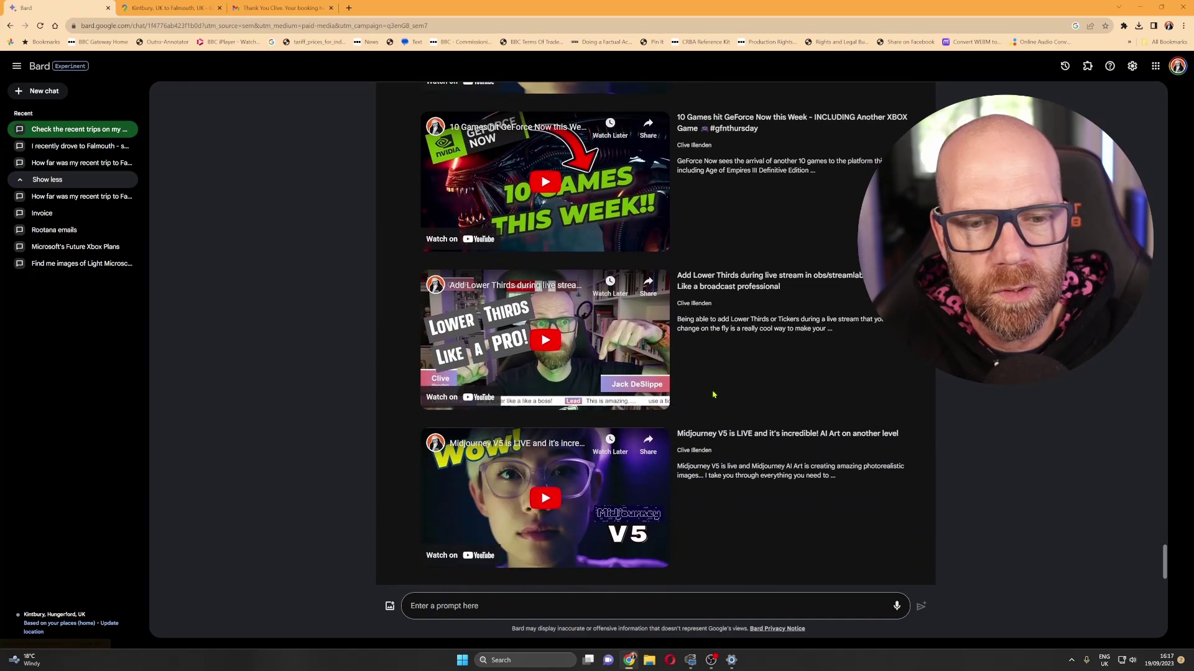
{"action": "scroll", "coordinate": [713, 395], "scroll_direction": "up", "scroll_amount": 8}
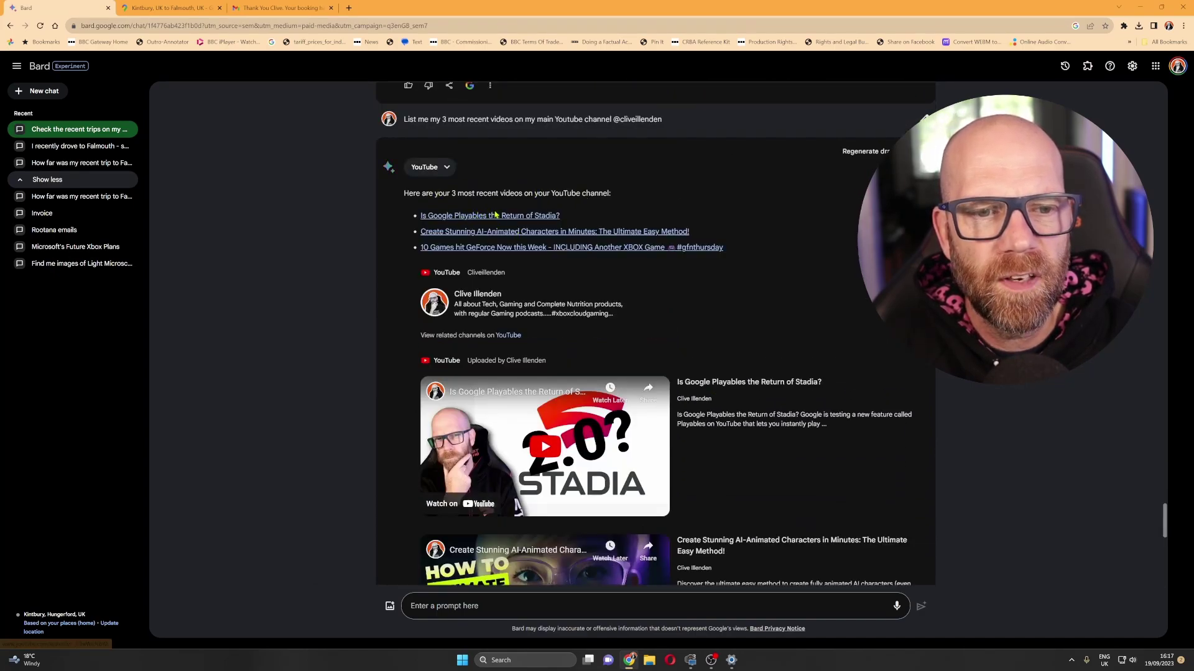
{"action": "scroll", "coordinate": [499, 258], "scroll_direction": "down", "scroll_amount": 2}
{"action": "left_click", "coordinate": [454, 606]}
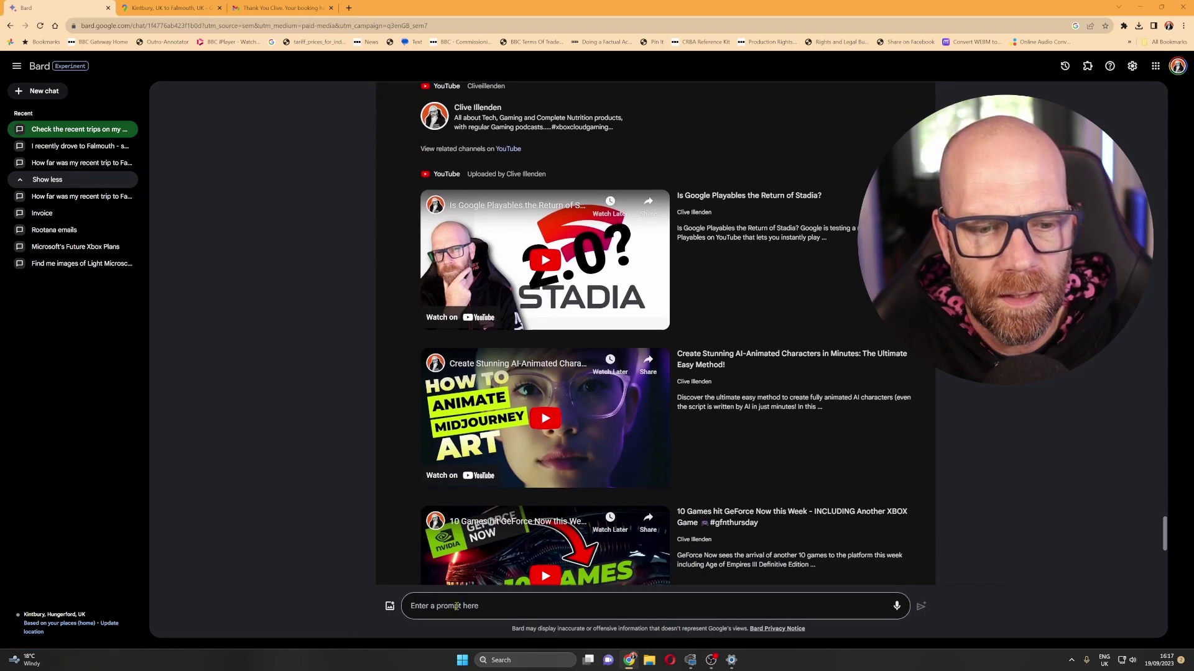
{"action": "type", "text": "Summarise the"}
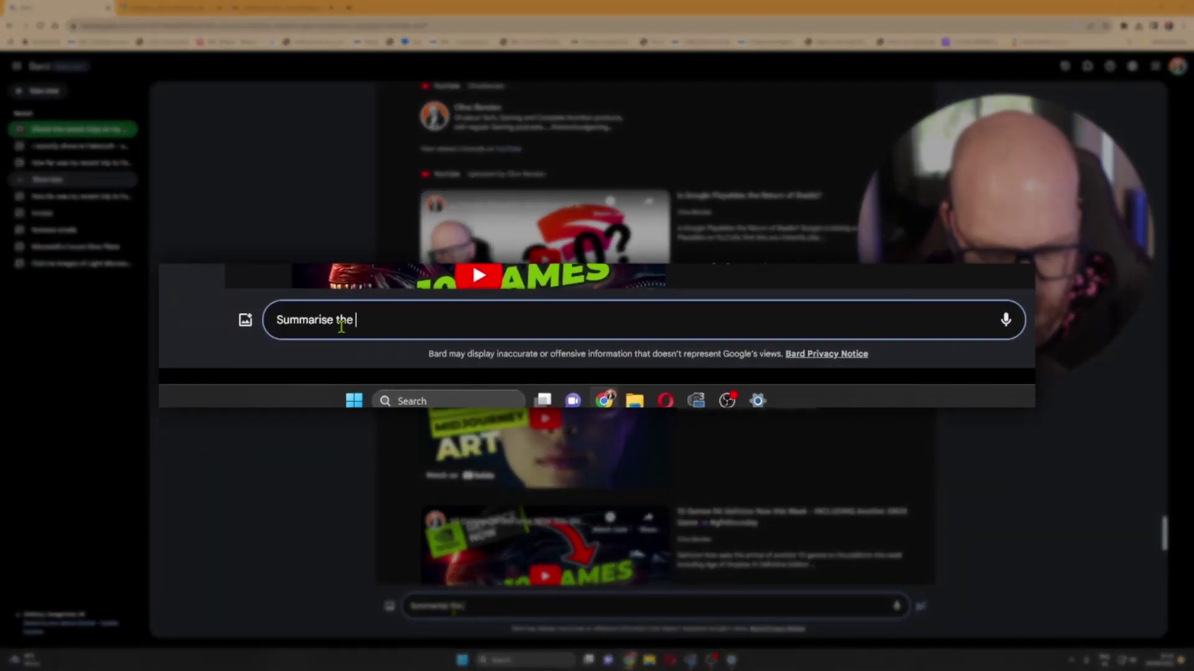
{"action": "type", "text": " first video in t"}
{"action": "type", "text": "his"}
{"action": "type", "text": " list"}
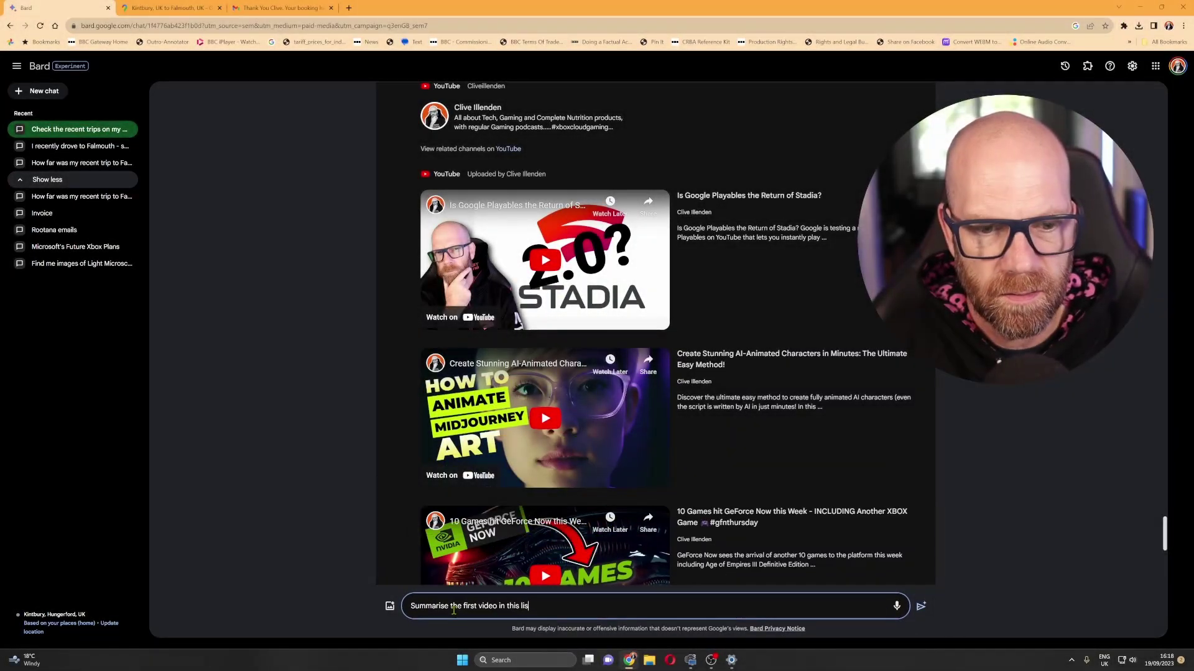
Step: Submit 'Summarise the first video in this list'
{"action": "key", "text": "Return"}
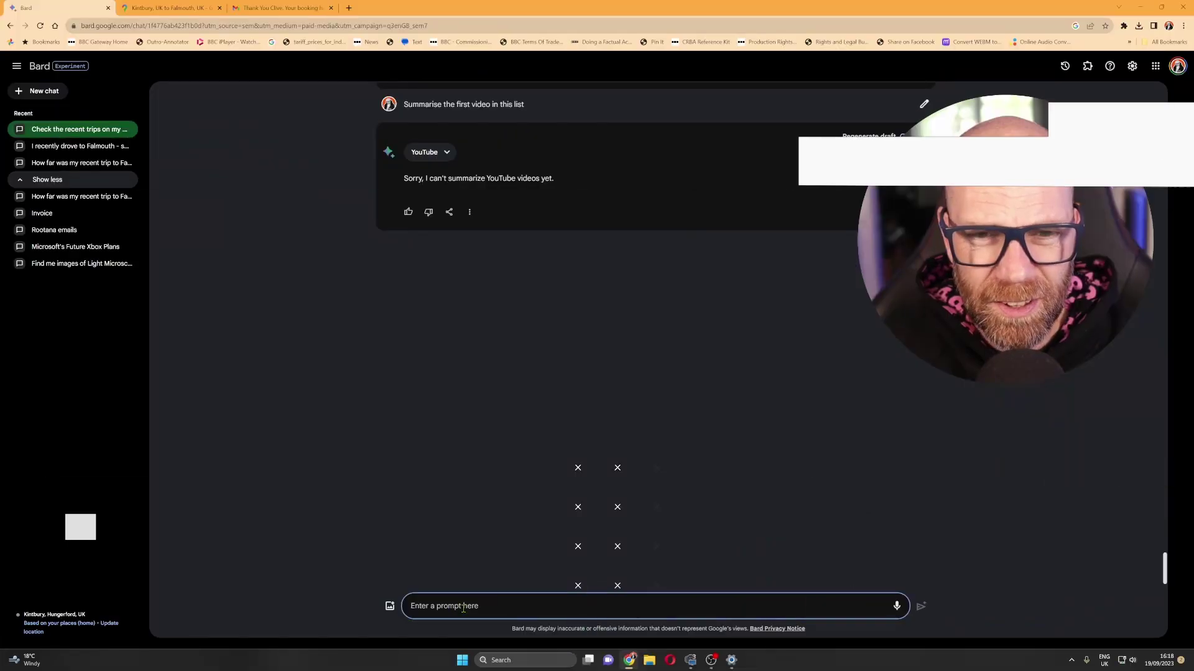
{"action": "scroll", "coordinate": [769, 405], "scroll_direction": "up", "scroll_amount": 2}
{"action": "scroll", "coordinate": [768, 406], "scroll_direction": "up", "scroll_amount": 5}
{"action": "scroll", "coordinate": [709, 373], "scroll_direction": "up", "scroll_amount": 5}
{"action": "scroll", "coordinate": [672, 346], "scroll_direction": "up", "scroll_amount": 5}
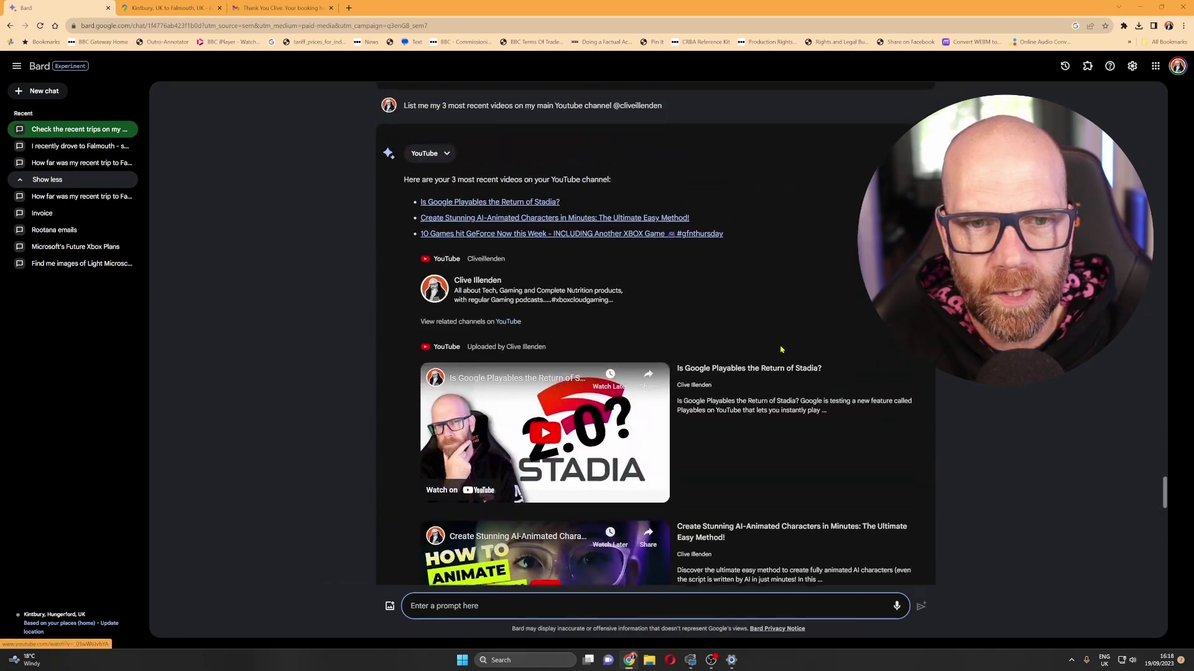
{"action": "scroll", "coordinate": [642, 316], "scroll_direction": "up", "scroll_amount": 5}
{"action": "scroll", "coordinate": [641, 317], "scroll_direction": "up", "scroll_amount": 5}
{"action": "scroll", "coordinate": [560, 299], "scroll_direction": "up", "scroll_amount": 5}
{"action": "scroll", "coordinate": [486, 280], "scroll_direction": "up", "scroll_amount": 5}
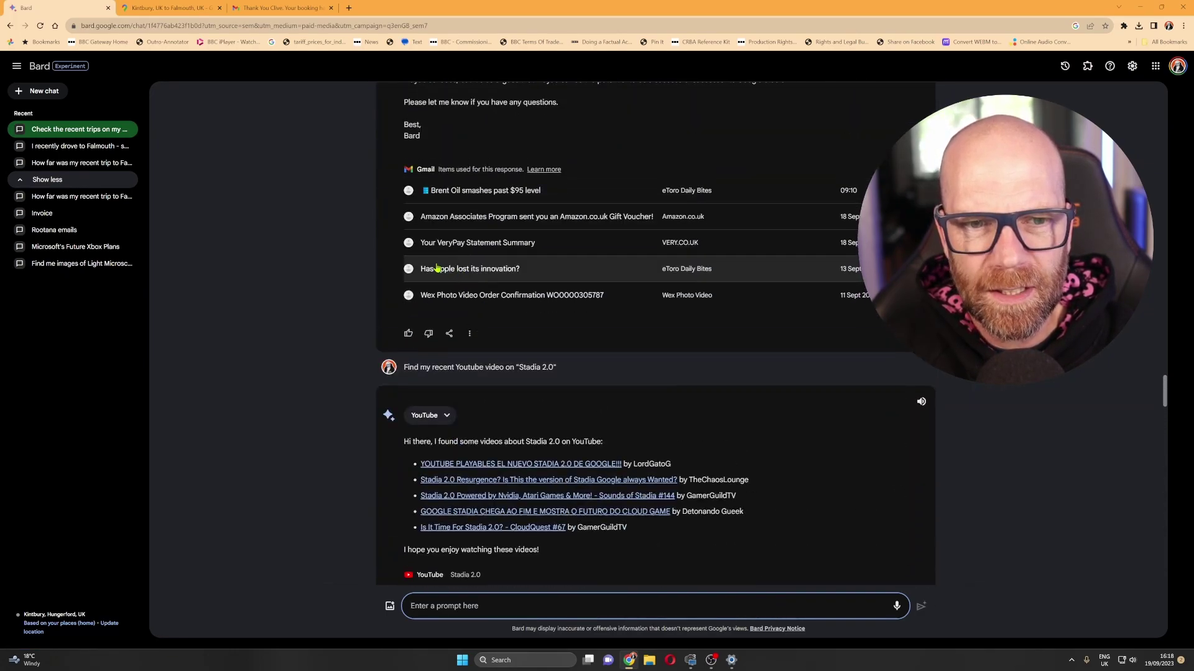
{"action": "scroll", "coordinate": [418, 260], "scroll_direction": "up", "scroll_amount": 4}
{"action": "scroll", "coordinate": [418, 260], "scroll_direction": "up", "scroll_amount": 5}
{"action": "scroll", "coordinate": [419, 256], "scroll_direction": "up", "scroll_amount": 5}
{"action": "scroll", "coordinate": [419, 252], "scroll_direction": "up", "scroll_amount": 5}
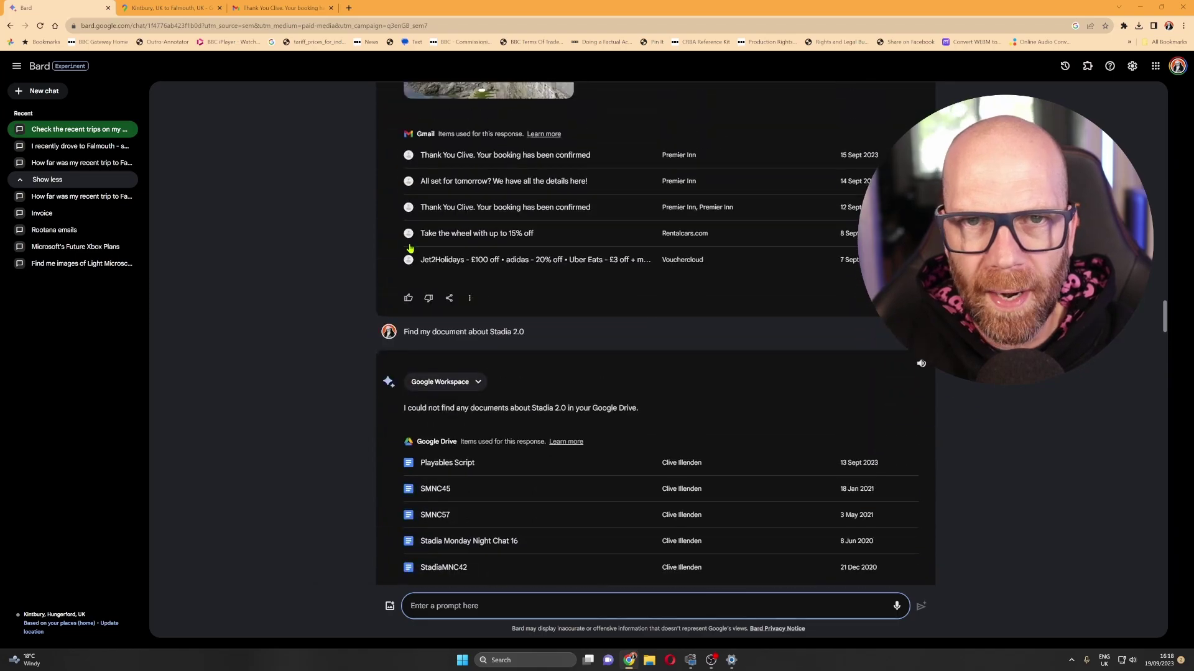
{"action": "scroll", "coordinate": [417, 246], "scroll_direction": "up", "scroll_amount": 5}
{"action": "scroll", "coordinate": [417, 246], "scroll_direction": "up", "scroll_amount": 5}
{"action": "scroll", "coordinate": [448, 243], "scroll_direction": "up", "scroll_amount": 5}
{"action": "scroll", "coordinate": [486, 238], "scroll_direction": "up", "scroll_amount": 5}
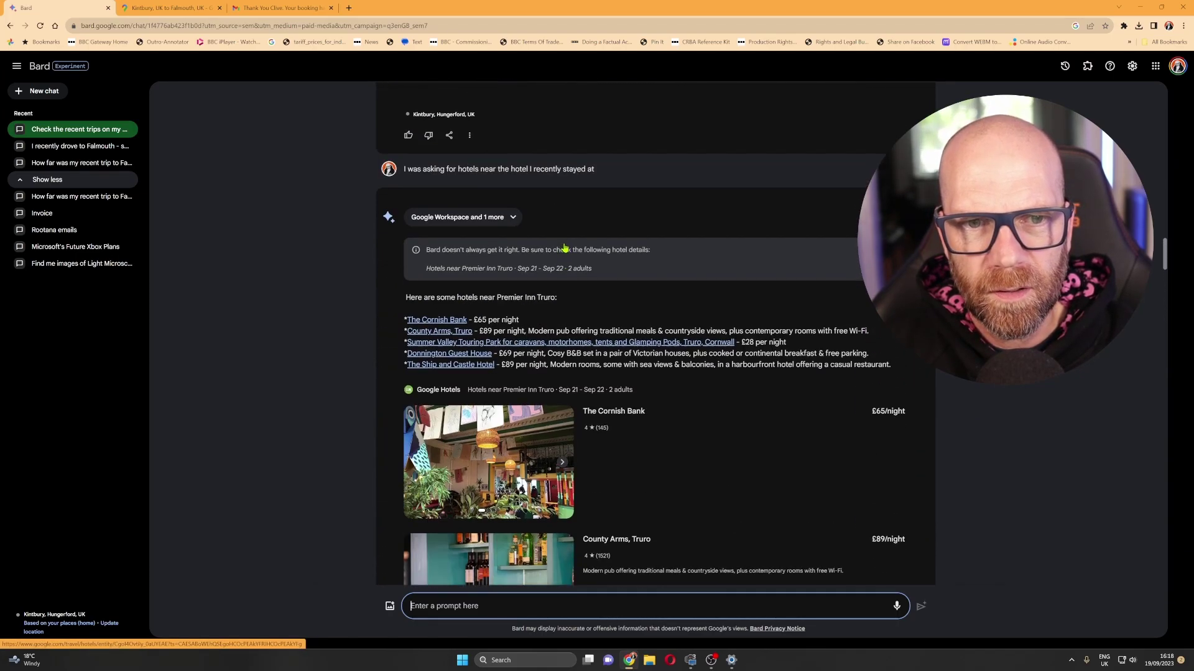
{"action": "scroll", "coordinate": [510, 233], "scroll_direction": "up", "scroll_amount": 5}
{"action": "scroll", "coordinate": [509, 233], "scroll_direction": "up", "scroll_amount": 5}
{"action": "scroll", "coordinate": [508, 233], "scroll_direction": "up", "scroll_amount": 5}
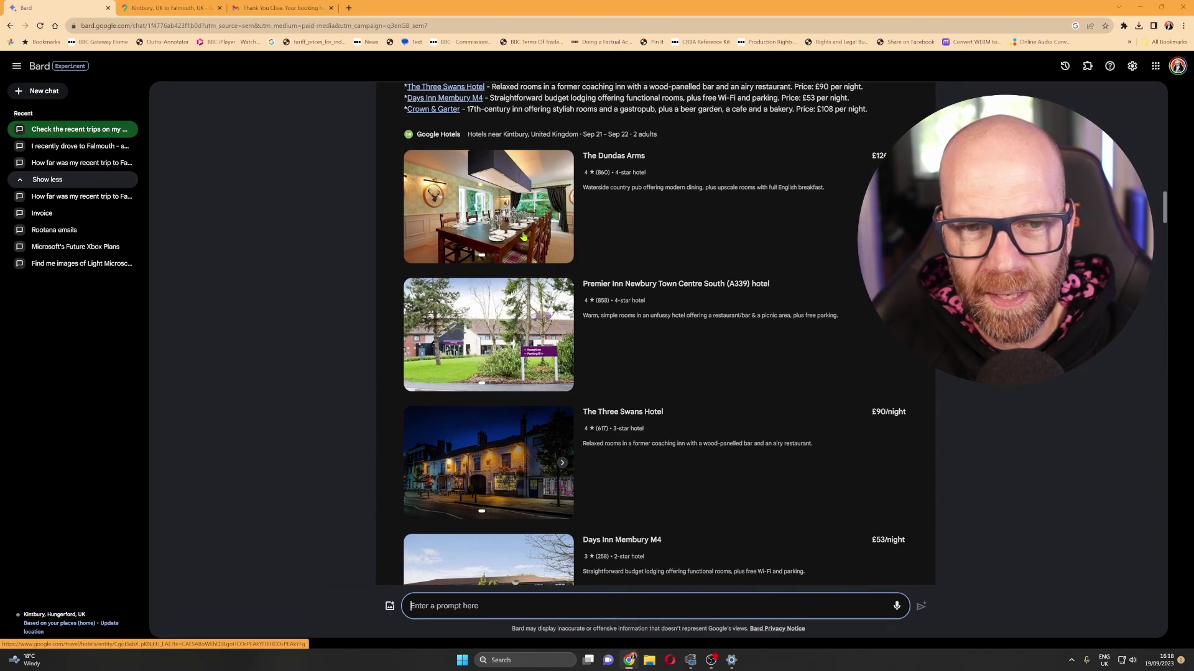
{"action": "scroll", "coordinate": [507, 234], "scroll_direction": "up", "scroll_amount": 5}
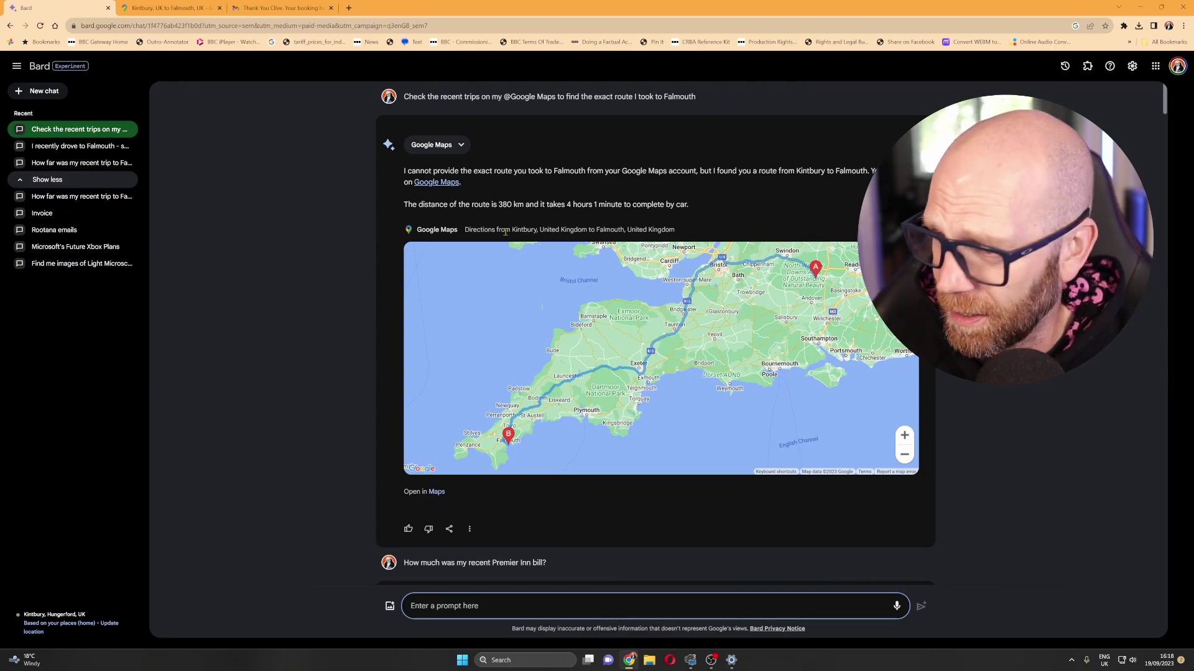
{"action": "scroll", "coordinate": [535, 228], "scroll_direction": "down", "scroll_amount": 2}
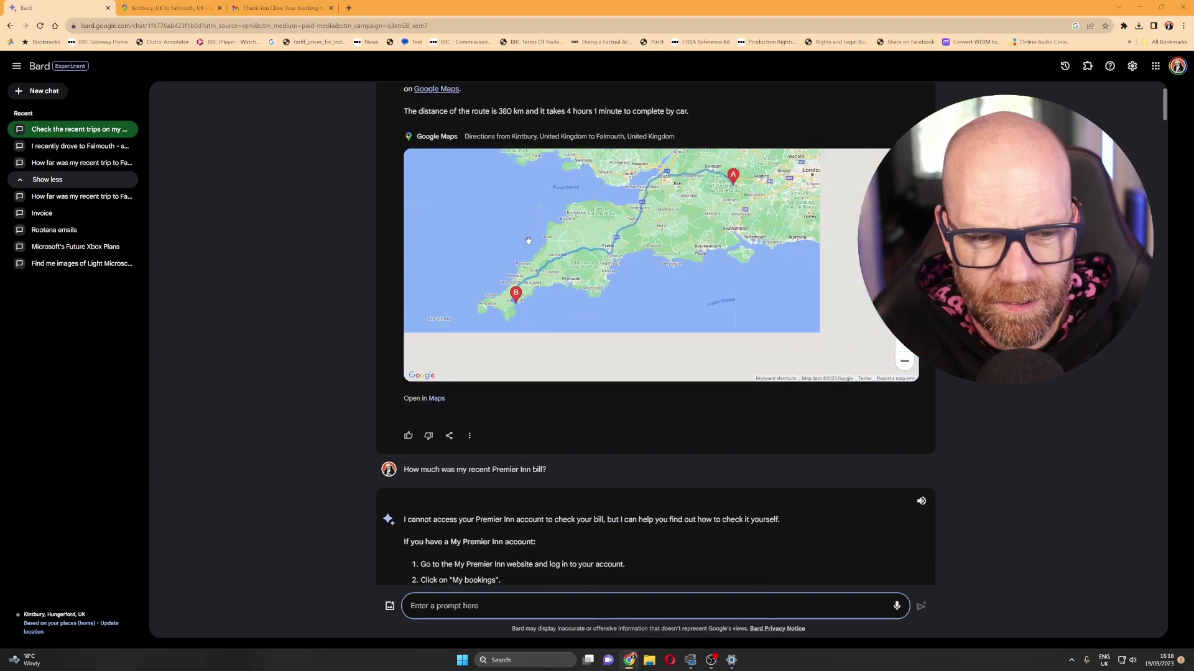
{"action": "scroll", "coordinate": [607, 308], "scroll_direction": "down", "scroll_amount": 5}
{"action": "scroll", "coordinate": [607, 308], "scroll_direction": "down", "scroll_amount": 5}
{"action": "scroll", "coordinate": [607, 307], "scroll_direction": "up", "scroll_amount": 2}
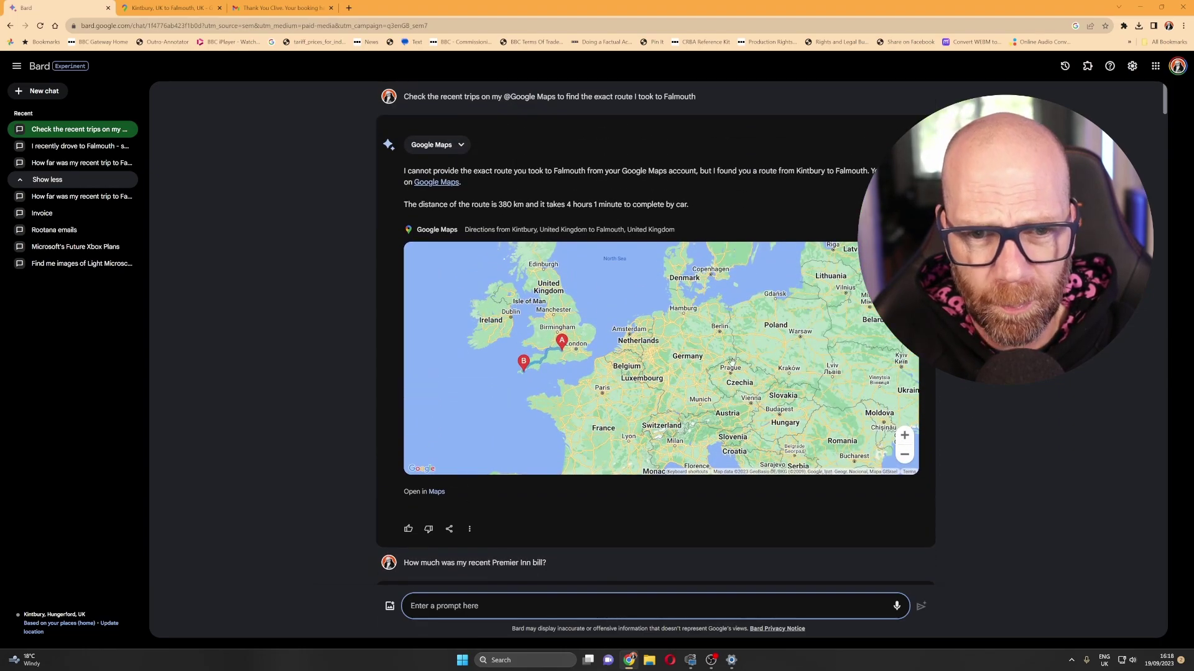
{"action": "scroll", "coordinate": [727, 364], "scroll_direction": "up", "scroll_amount": 3}
{"action": "scroll", "coordinate": [727, 363], "scroll_direction": "up", "scroll_amount": 3}
{"action": "scroll", "coordinate": [728, 364], "scroll_direction": "up", "scroll_amount": 2}
{"action": "scroll", "coordinate": [606, 514], "scroll_direction": "down", "scroll_amount": 2}
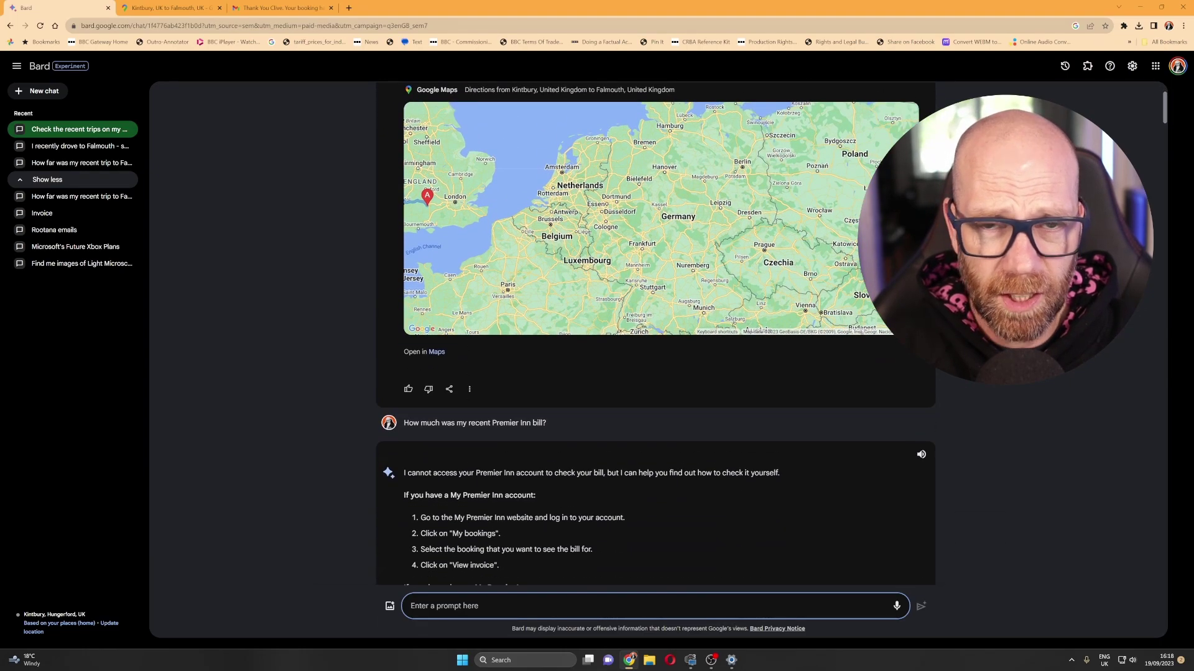
{"action": "scroll", "coordinate": [607, 513], "scroll_direction": "up", "scroll_amount": 3}
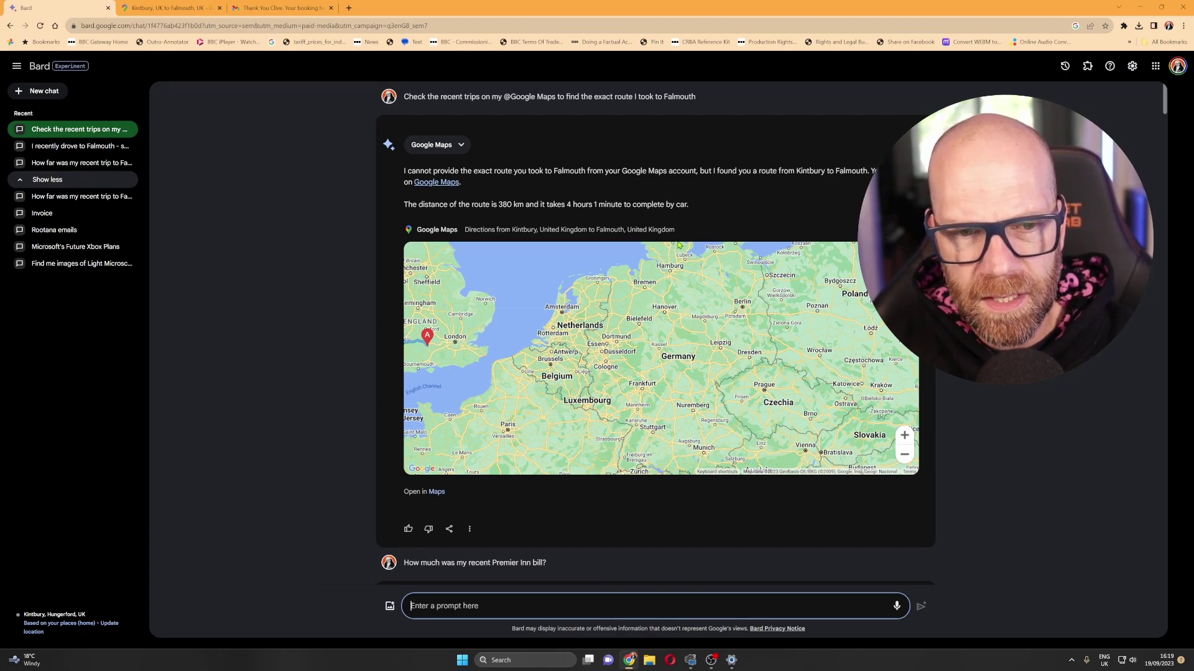
{"action": "scroll", "coordinate": [680, 245], "scroll_direction": "down", "scroll_amount": 2}
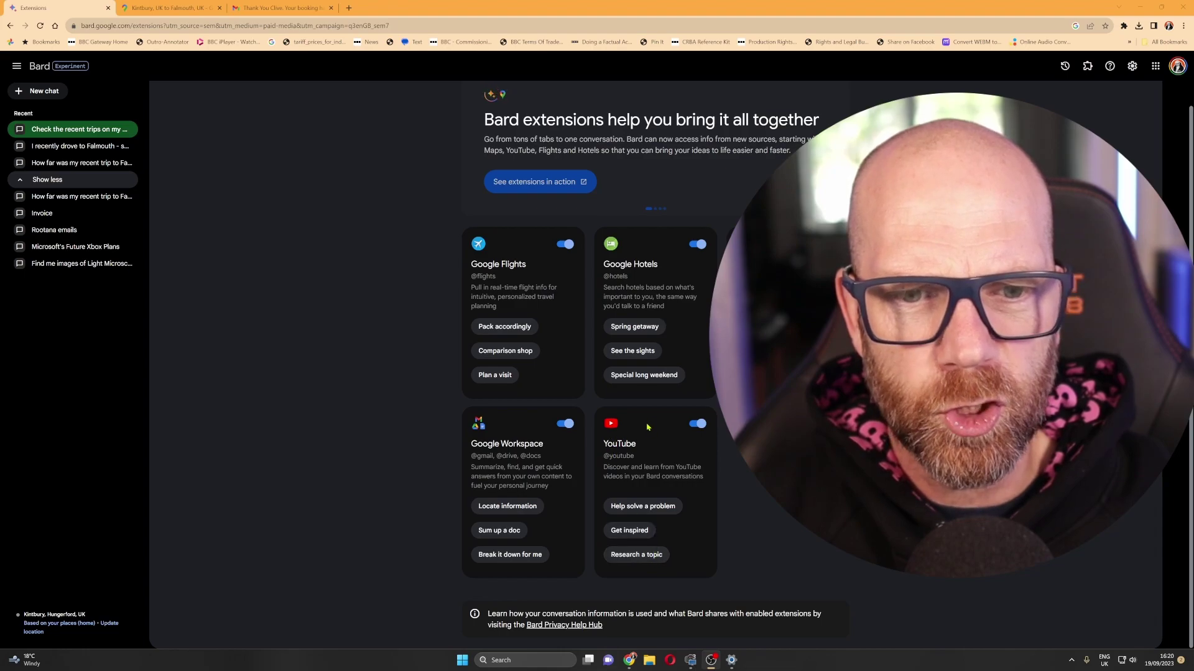
{"action": "scroll", "coordinate": [685, 416], "scroll_direction": "up", "scroll_amount": 1}
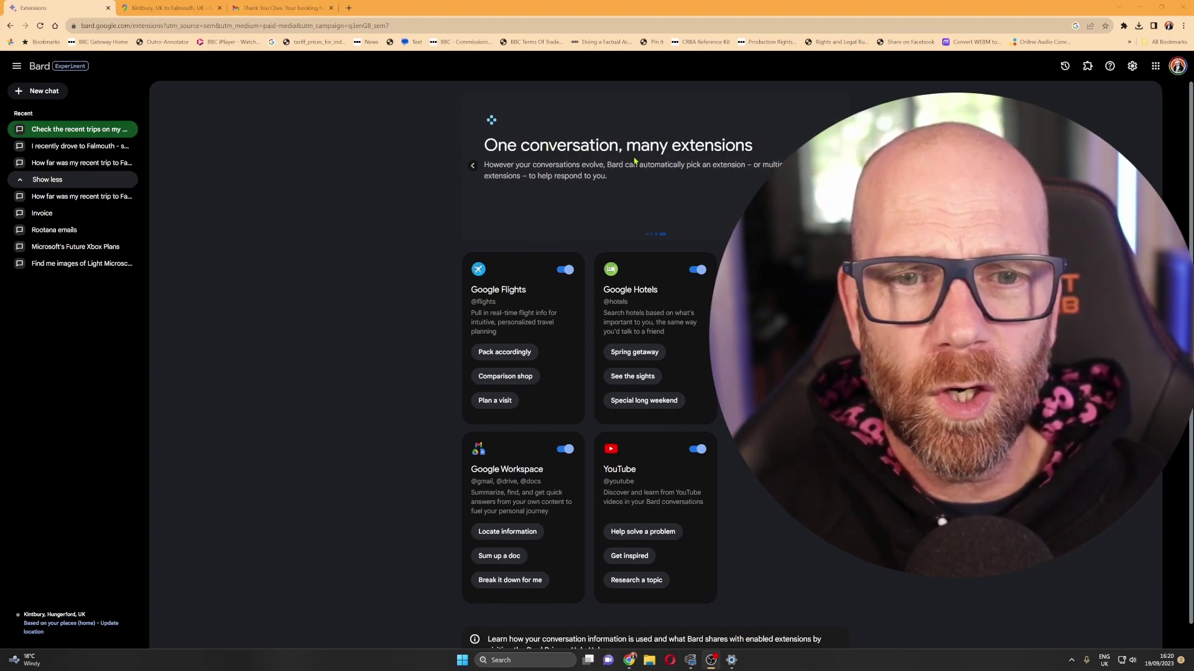
Step: Highlight the 'One conversation, many extensions' heading and its description text
{"action": "left_click_drag", "start_coordinate": [623, 148], "coordinate": [758, 177]}
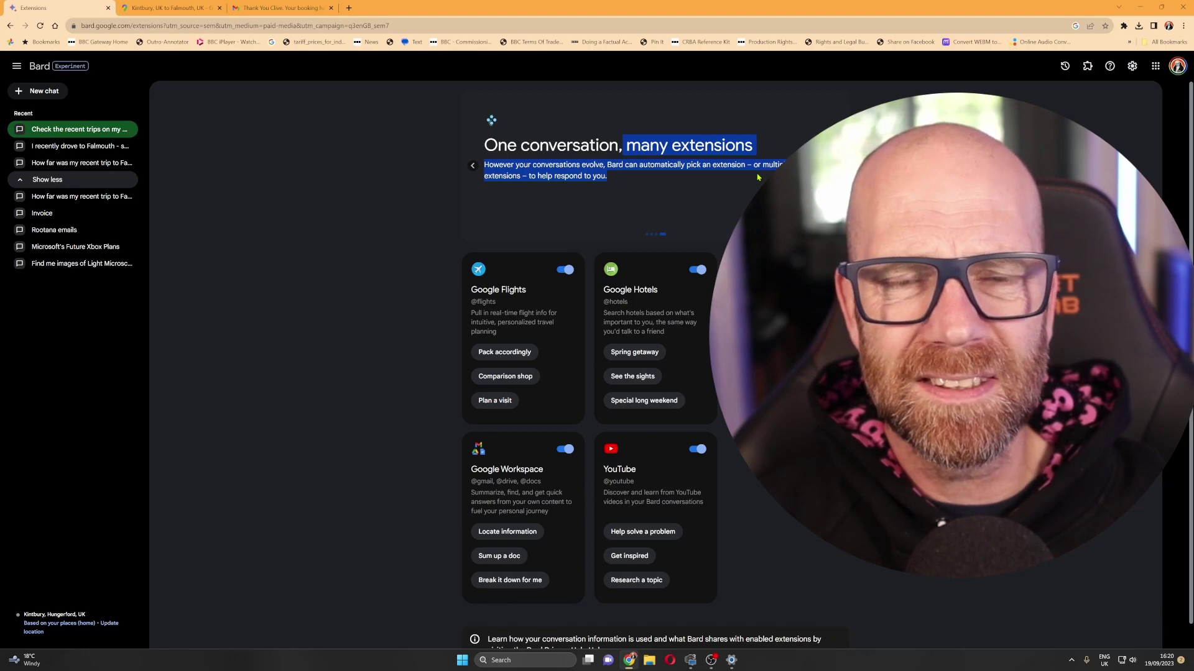